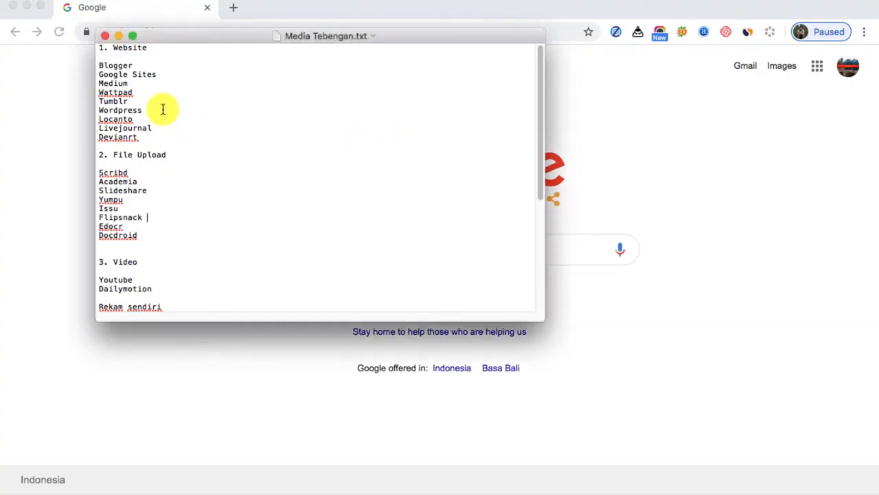
Highlight the Wordpress entry in the website list of Media Tebengan.txt, and search Google in Chrome for "wordpress".
double_click(129, 110)
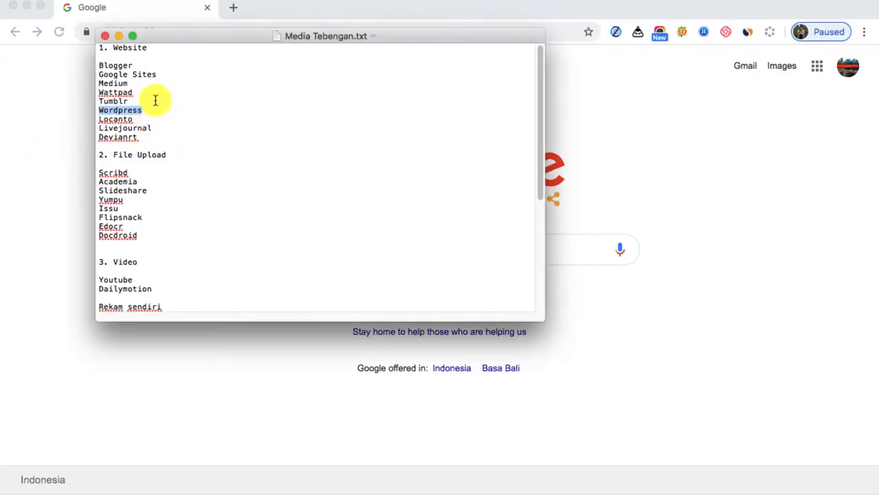
click(71, 125)
click(325, 252)
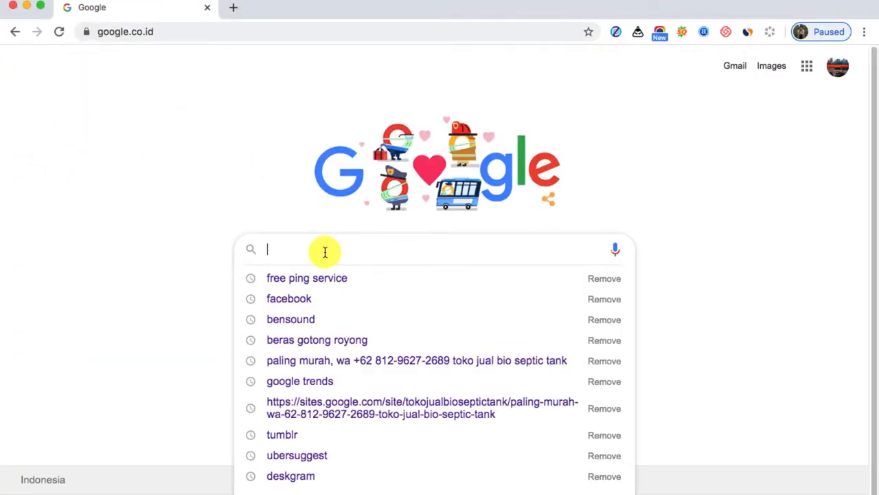
text(word)
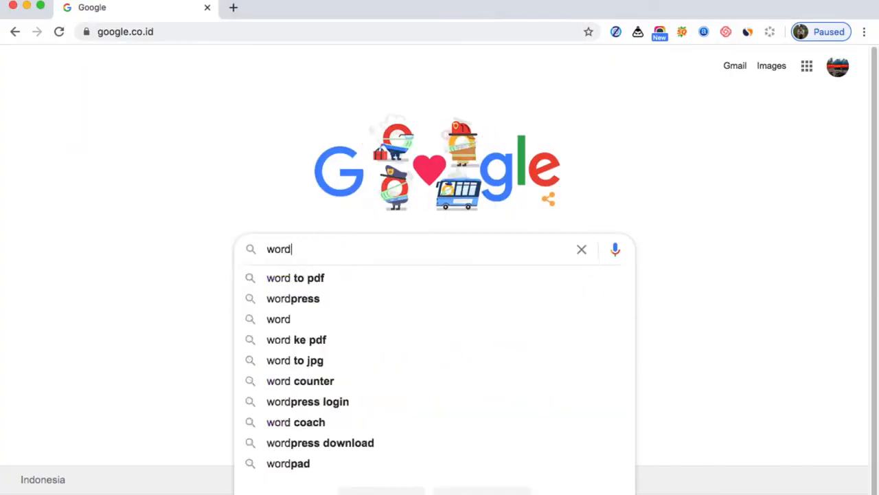
text(pres)
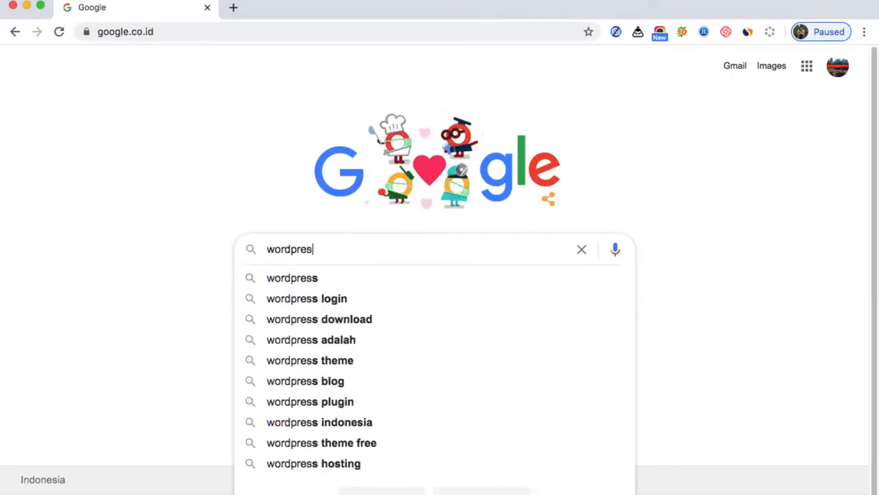
click(355, 281)
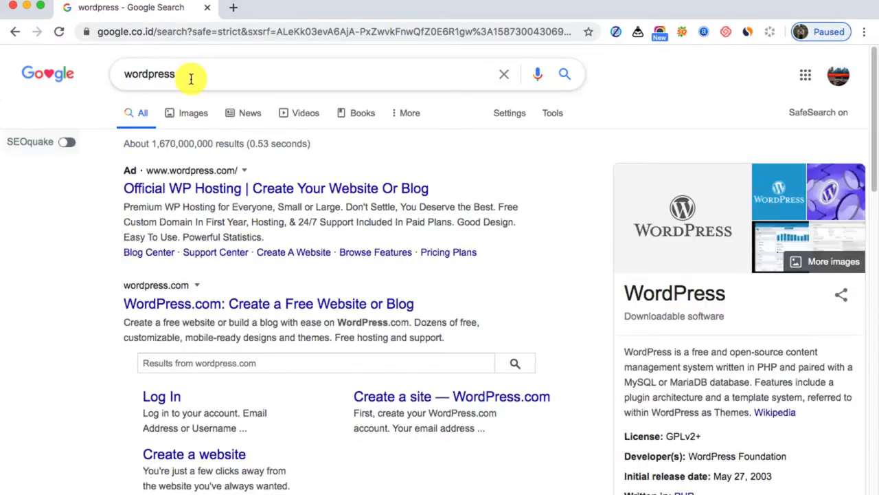
Look over the search results and open the WordPress.com "Create a Free Website or Blog" result.
scroll(65, 226, down, 1)
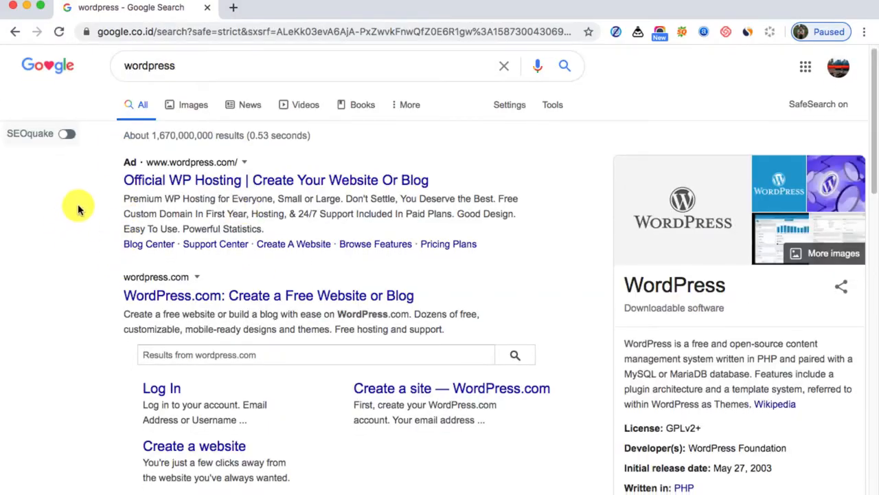
scroll(99, 241, down, 5)
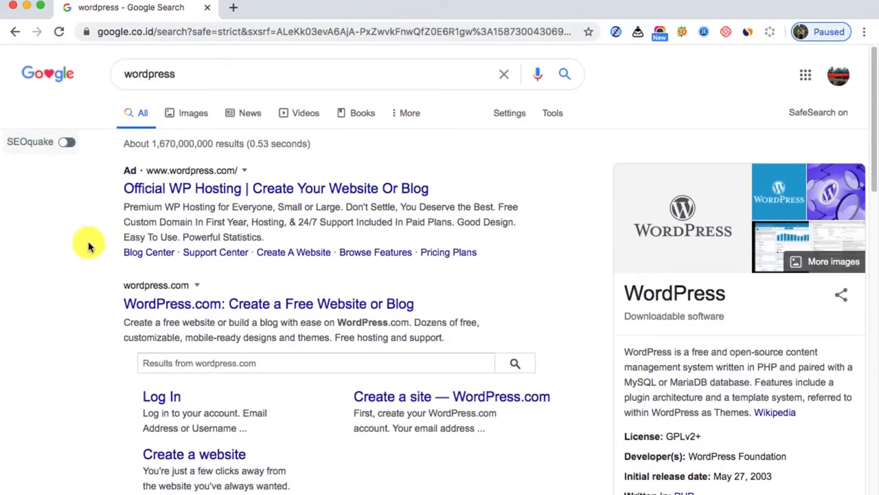
scroll(88, 246, up, 5)
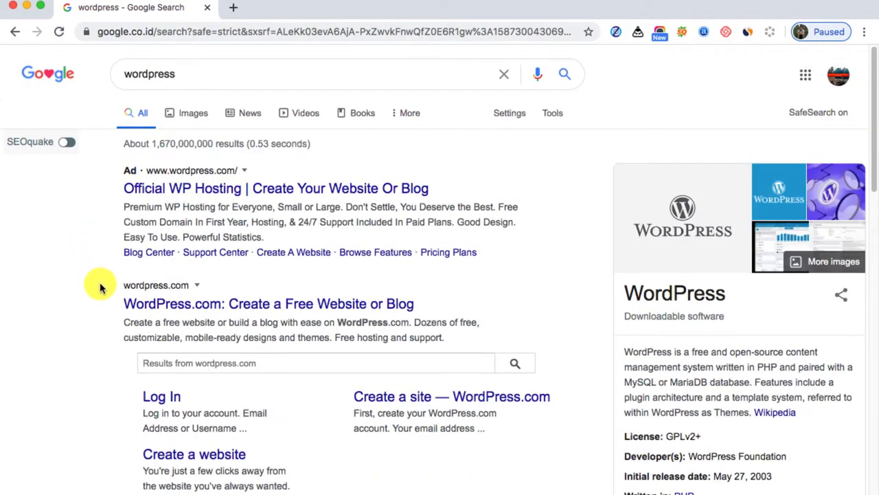
scroll(117, 244, down, 1)
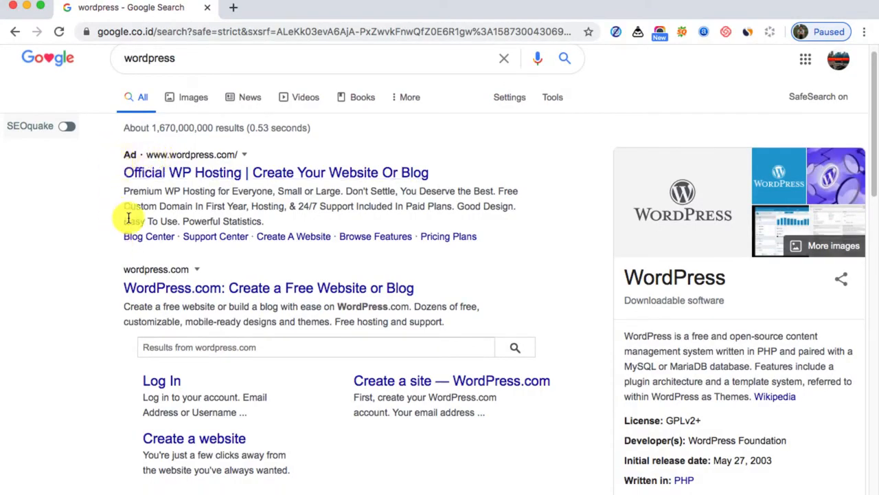
scroll(89, 286, down, 1)
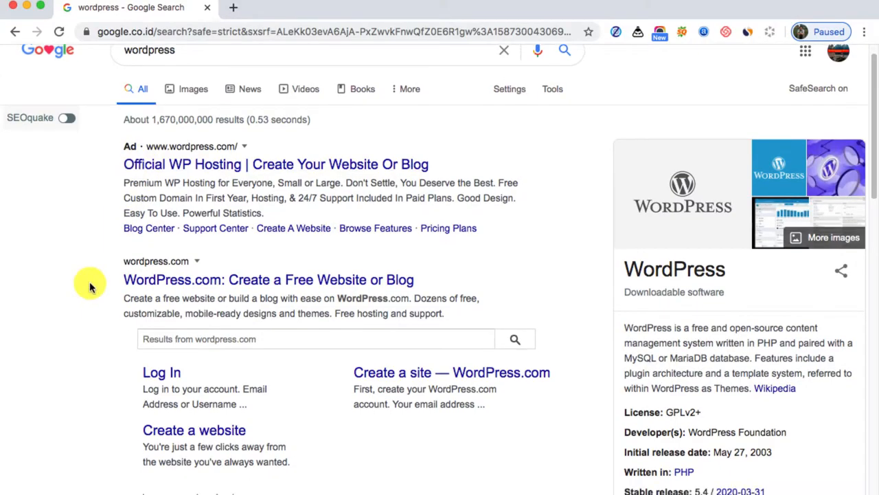
click(208, 283)
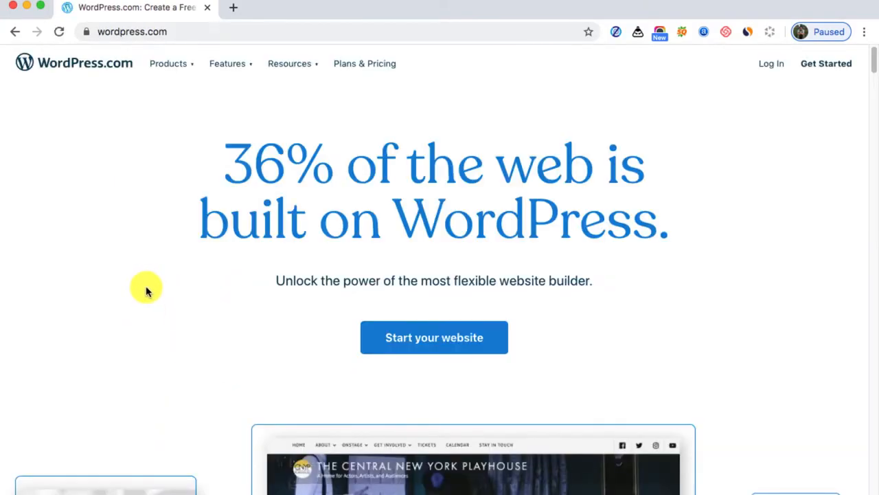
Skim the WordPress.com homepage and open the Get Started account sign-up form.
scroll(145, 292, down, 1)
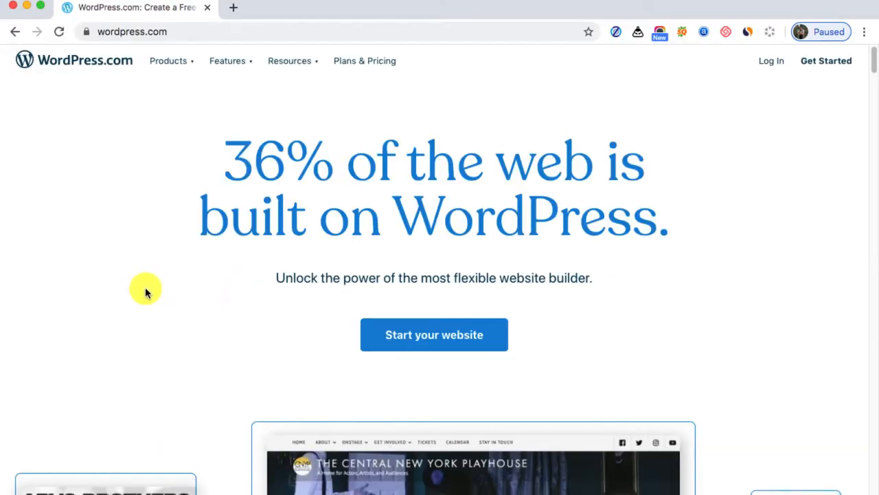
scroll(147, 296, down, 5)
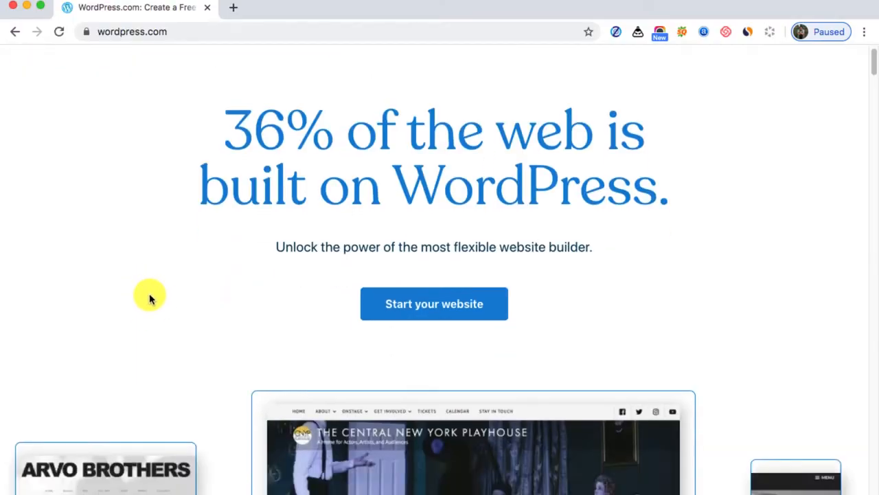
scroll(147, 295, down, 15)
scroll(147, 296, up, 17)
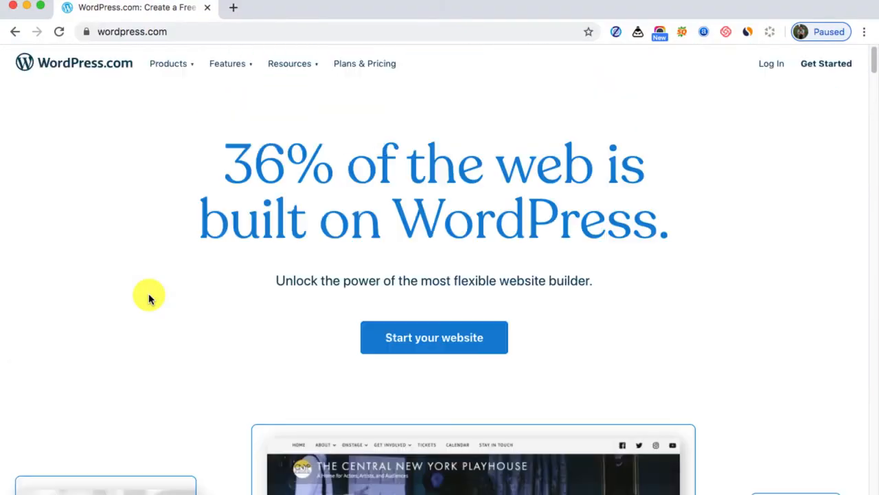
click(823, 68)
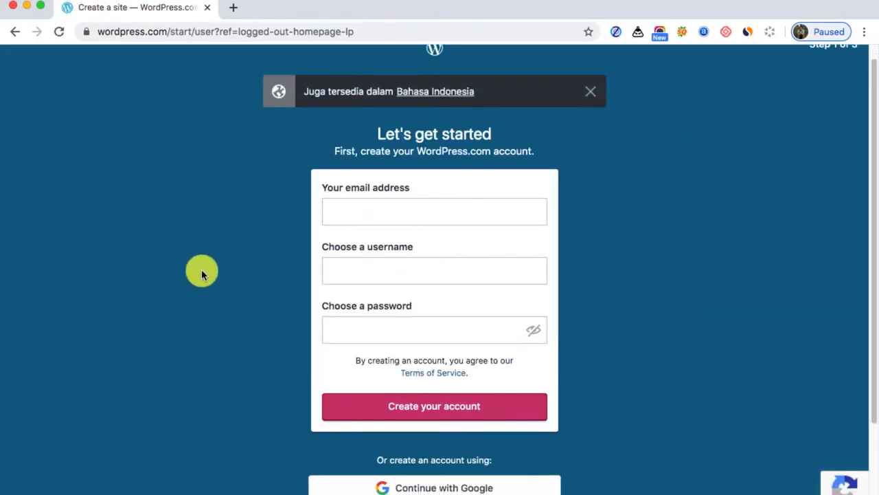
Create the WordPress.com account by continuing with Google, choosing the Google account already listed.
scroll(212, 281, down, 2)
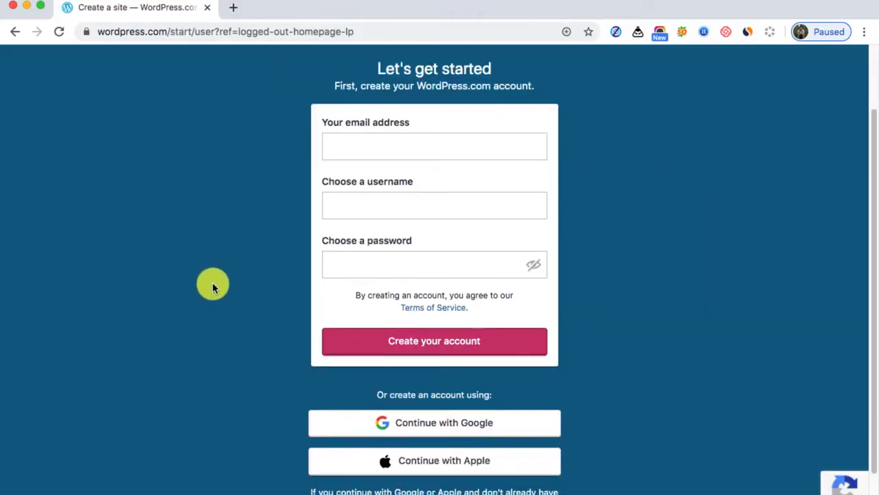
scroll(212, 279, down, 2)
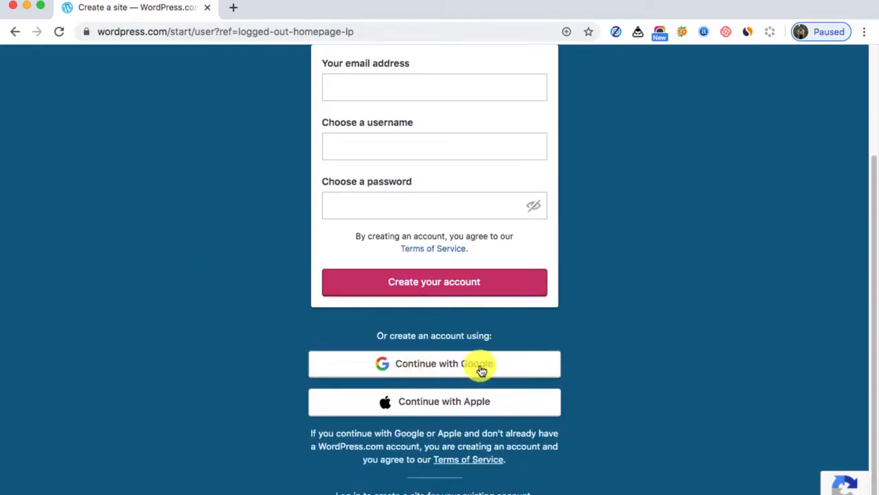
scroll(474, 364, up, 2)
scroll(460, 365, down, 2)
click(433, 371)
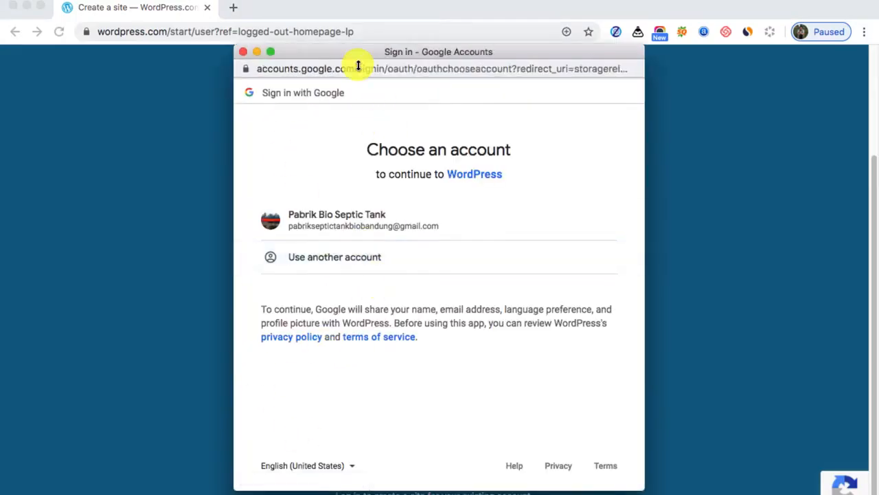
drag(365, 50, 333, 12)
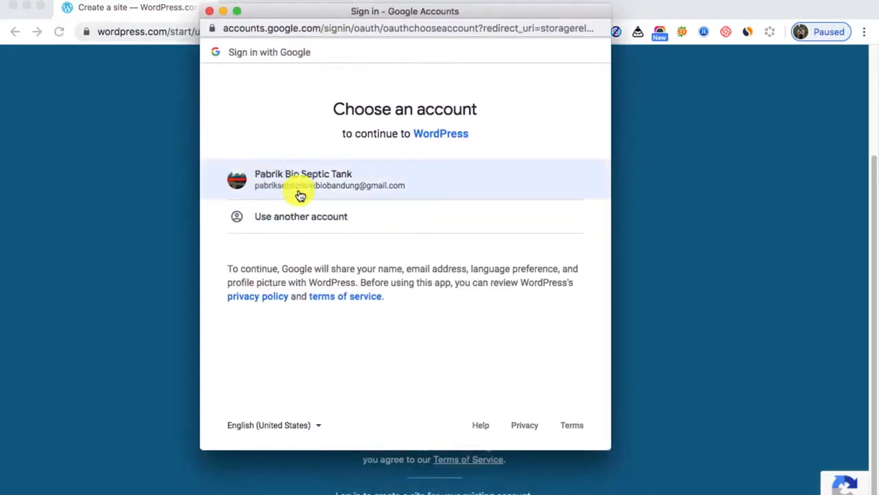
click(388, 184)
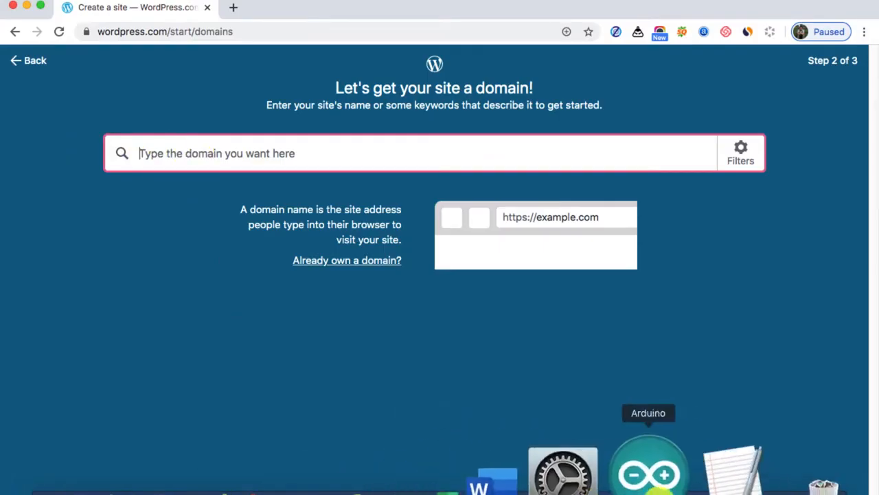
Switch to TextEdit, open Judul Biotank New.txt, minimize Media Tebengan.txt and place the opened note clear of the domain search box.
click(672, 481)
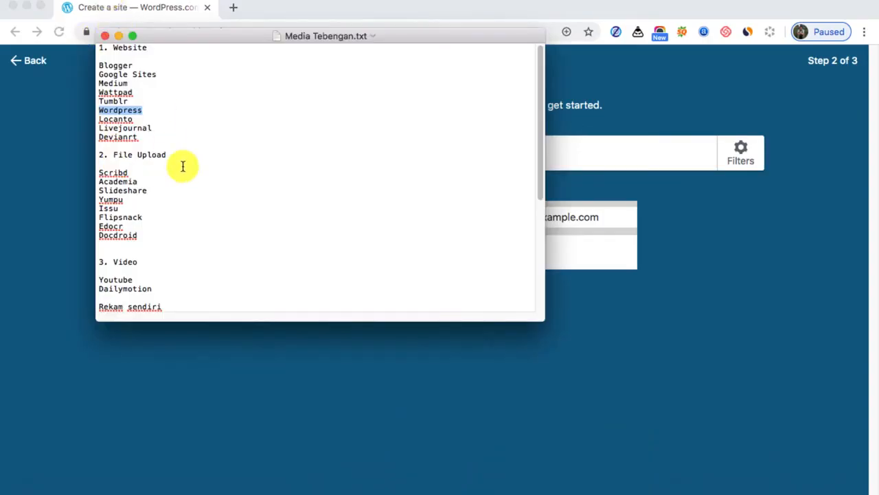
key(ctrl+Down)
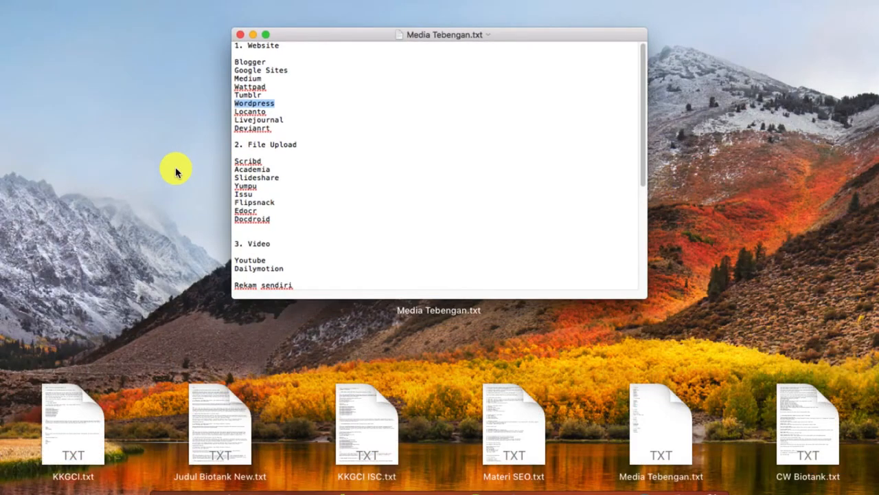
click(228, 446)
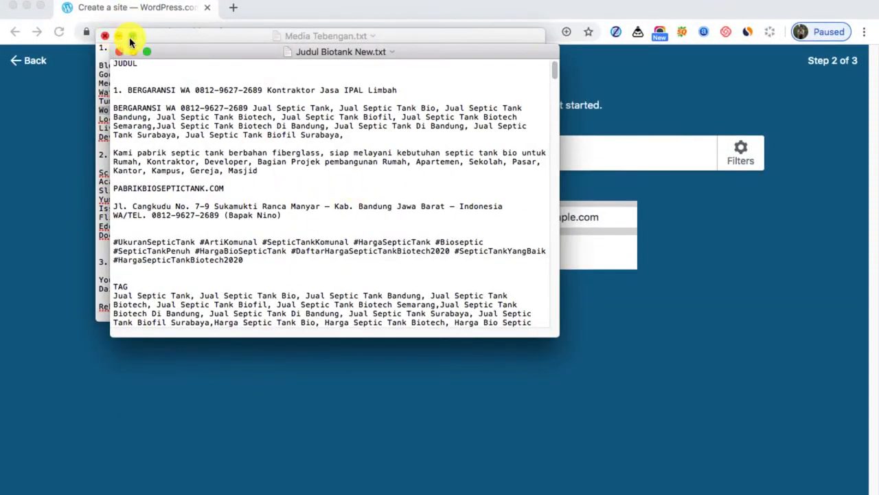
click(117, 35)
drag(196, 55, 440, 136)
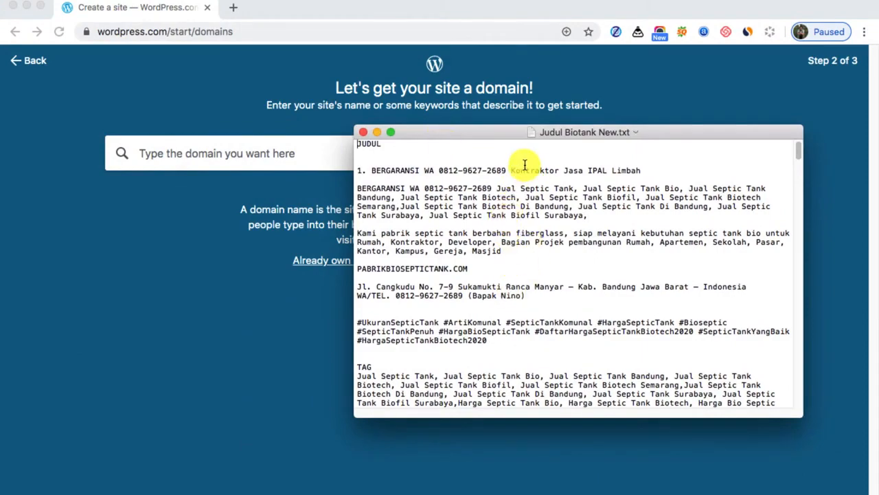
Copy "Kontraktor Jasa IPAL Limbah" from the first title in the note, search for it as the site's domain and review the suggestions.
drag(512, 170, 638, 171)
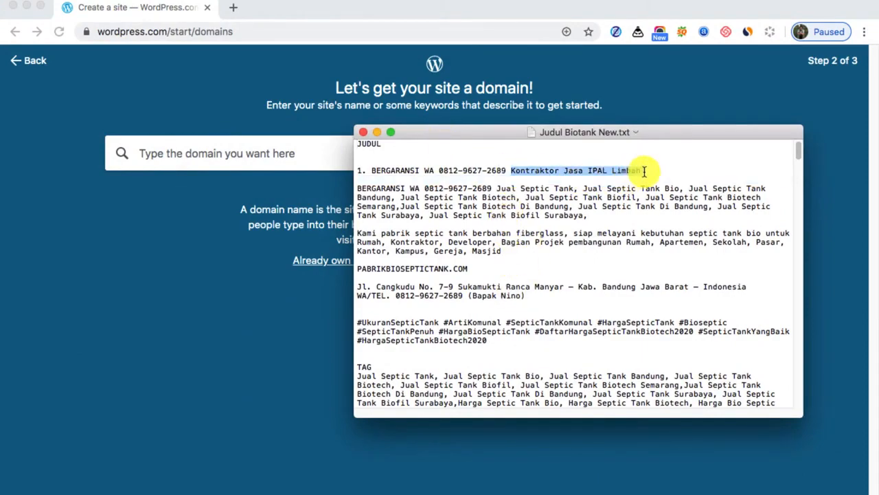
right_click(618, 173)
click(641, 222)
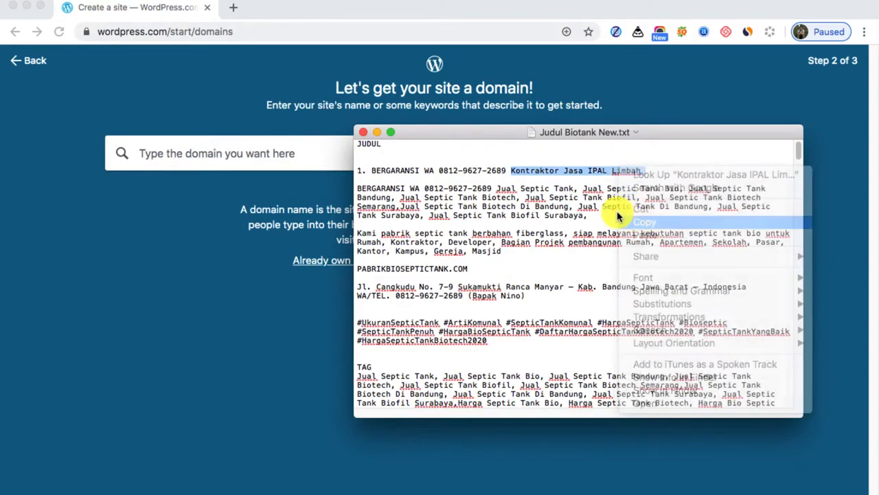
click(180, 154)
right_click(180, 153)
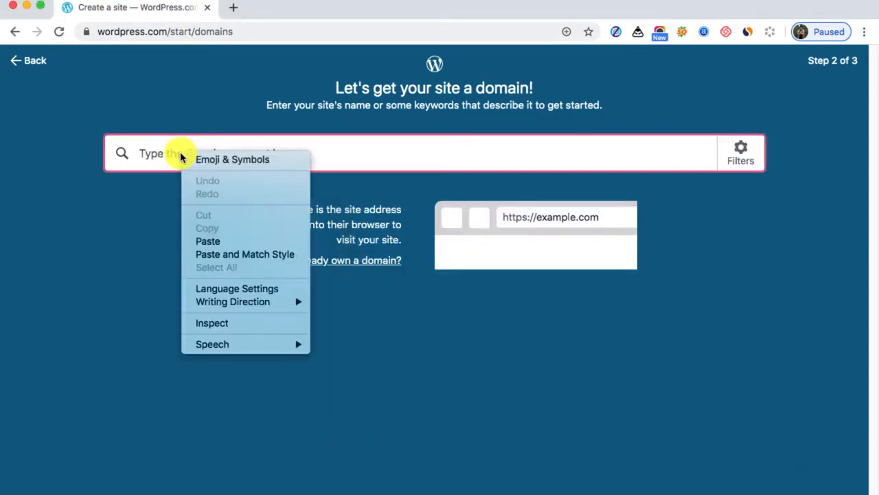
click(203, 242)
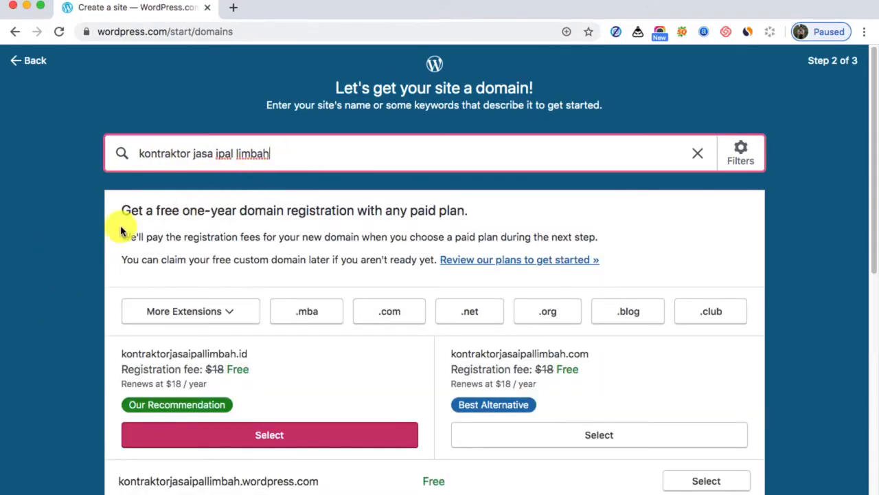
scroll(66, 269, down, 2)
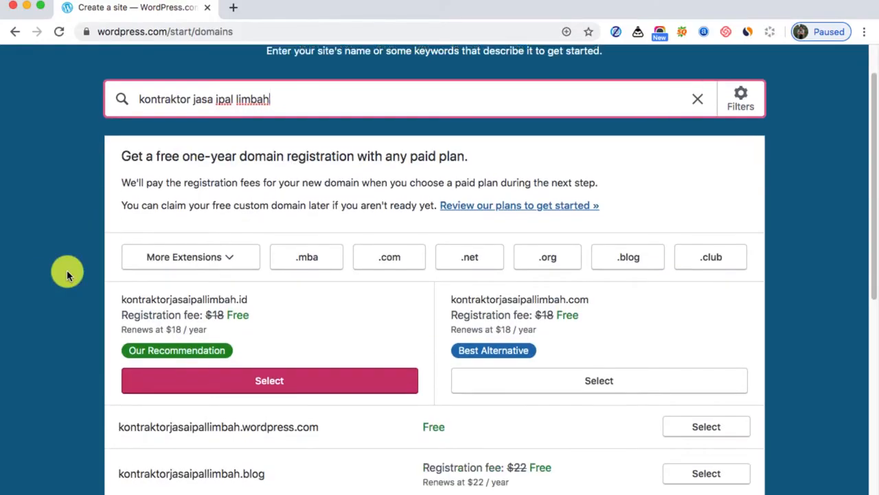
scroll(67, 269, up, 1)
scroll(67, 270, down, 2)
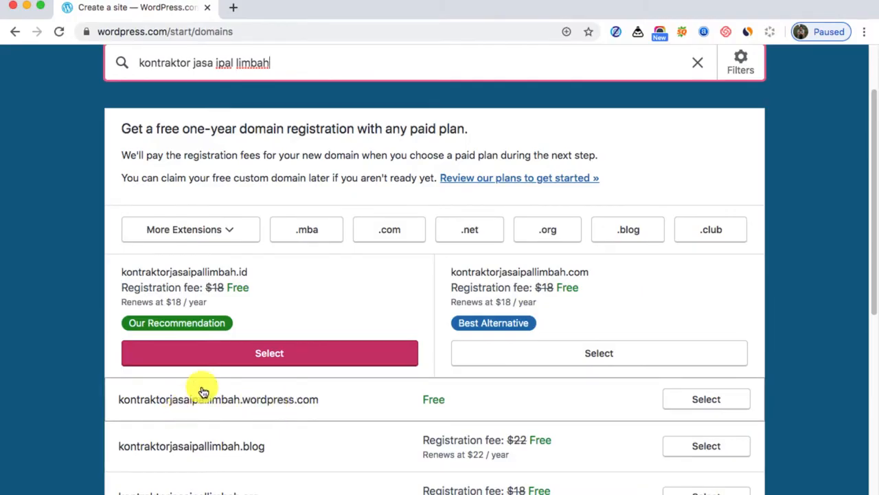
Replace the domain search text with "pabrik bio septic tank bandung" and review the suggestions down to the free wordpress.com address.
drag(281, 62, 139, 63)
right_click(159, 62)
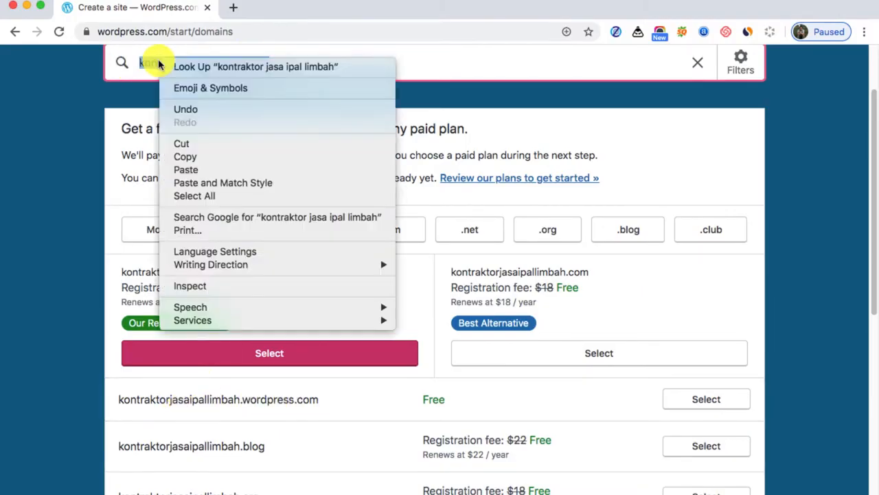
click(187, 145)
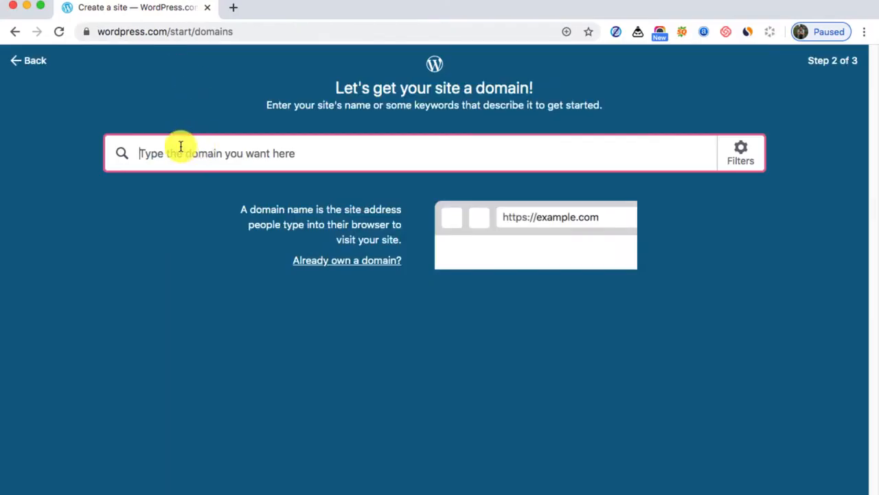
text(pabrik bio septic tank bandung)
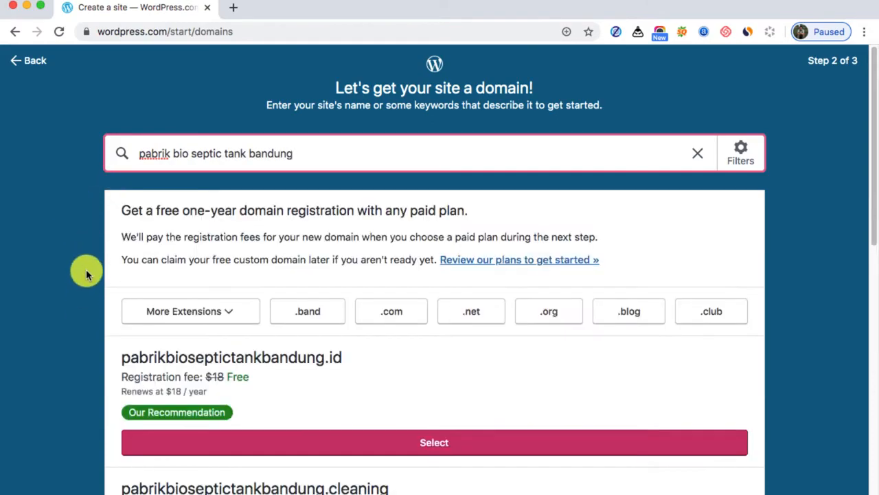
scroll(83, 270, down, 3)
scroll(83, 273, down, 3)
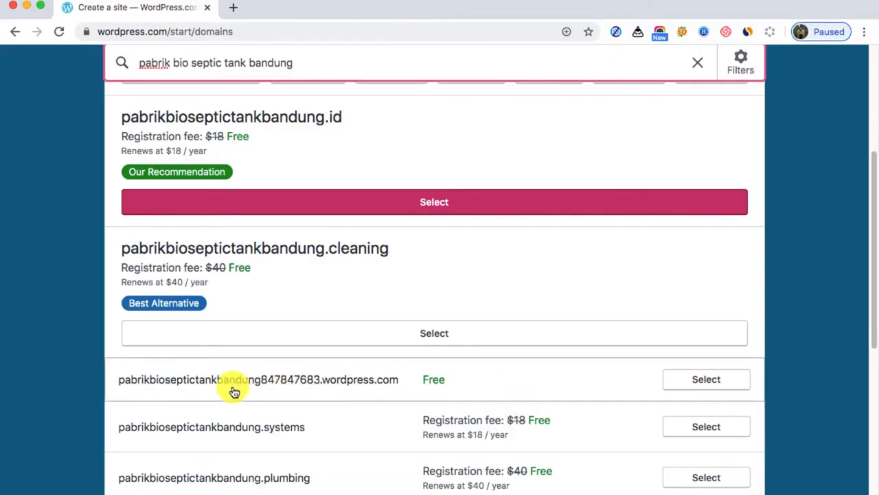
scroll(20, 364, up, 1)
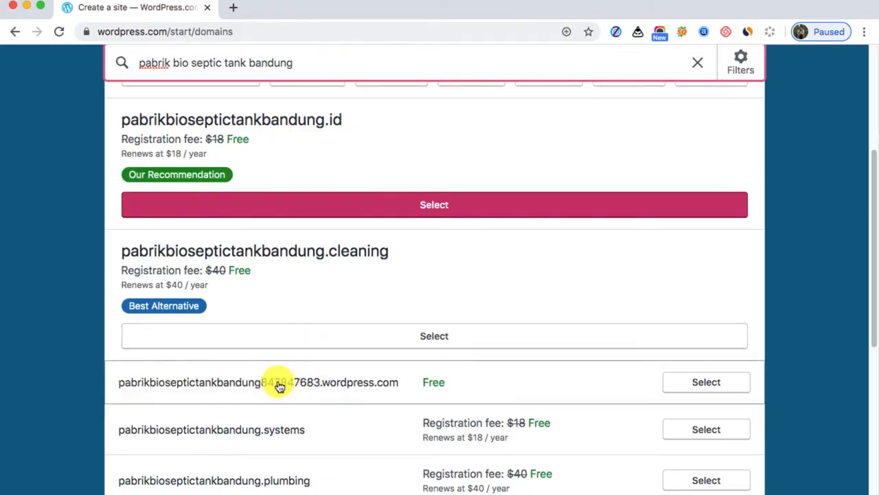
Search again for "kontraktor jasa ipal limbah", choose the free address kontraktorjasaipallimbah.wordpress.com and start with a free site instead of a paid plan.
drag(301, 68, 38, 58)
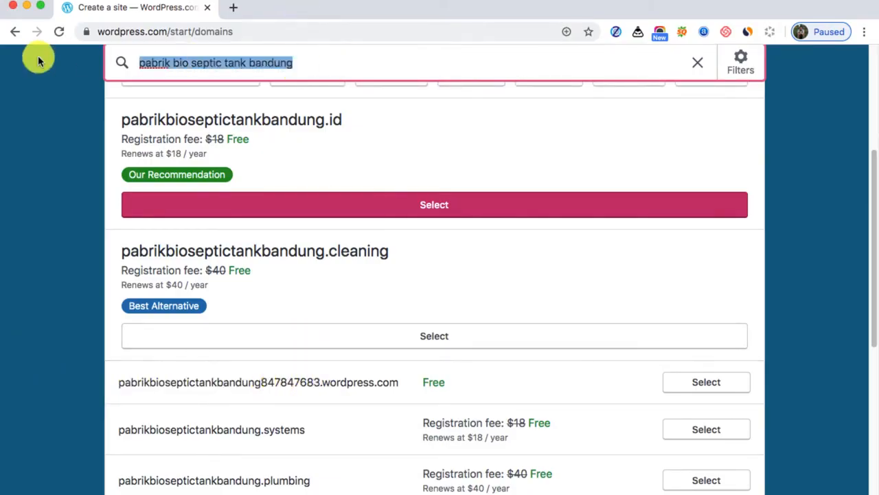
key(super+v)
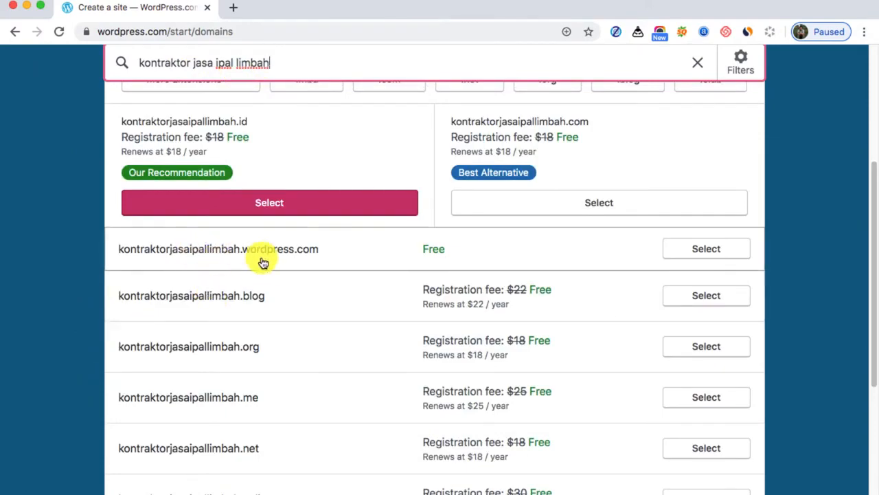
click(701, 251)
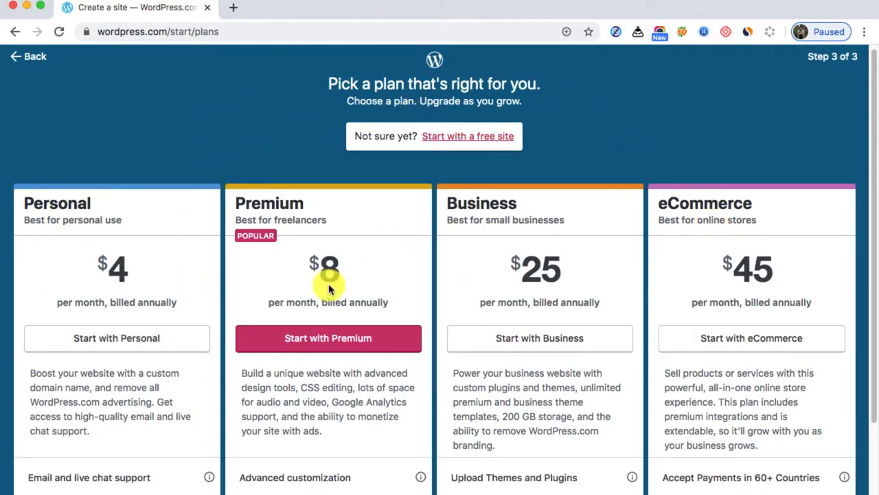
click(473, 137)
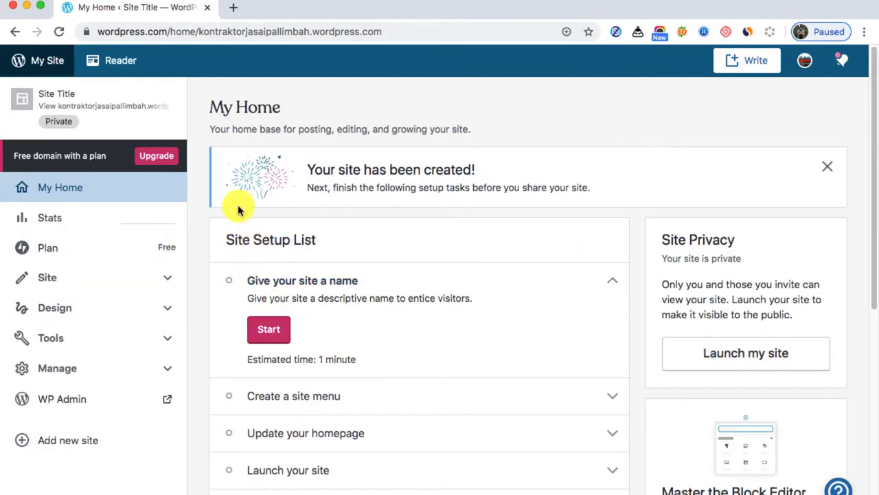
Look over the new site's home page and open the site's general settings.
scroll(155, 314, down, 1)
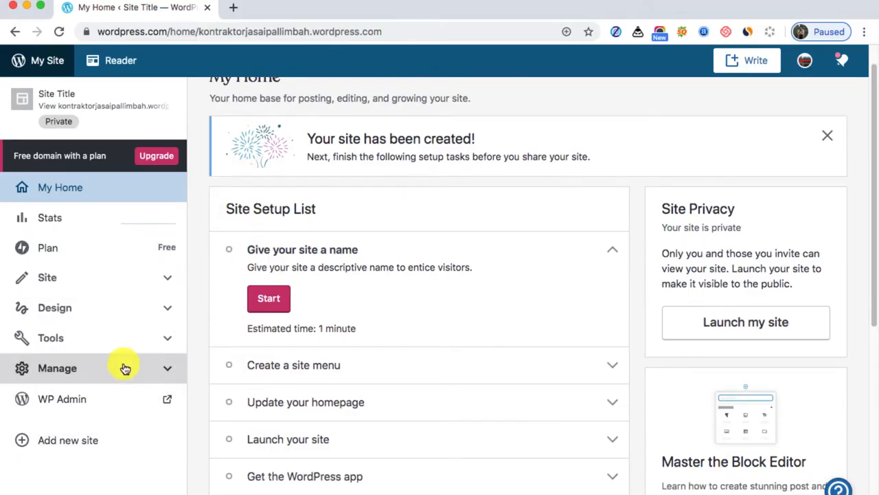
scroll(113, 357, down, 4)
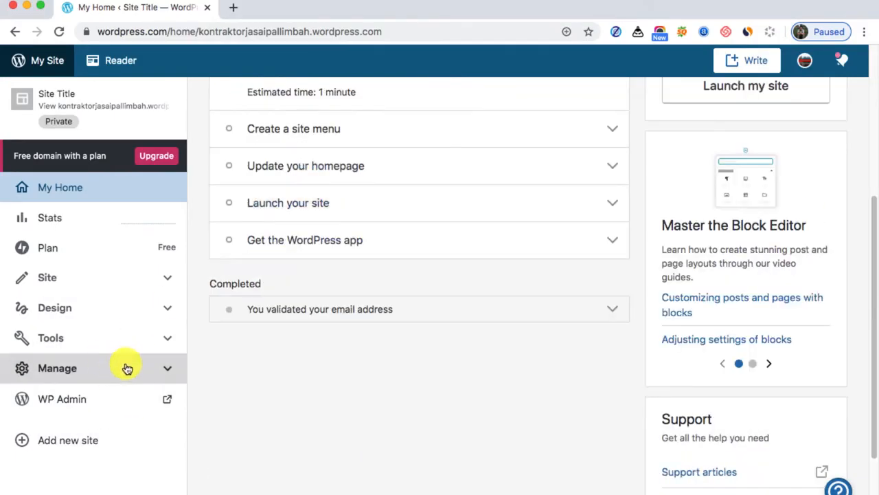
click(167, 372)
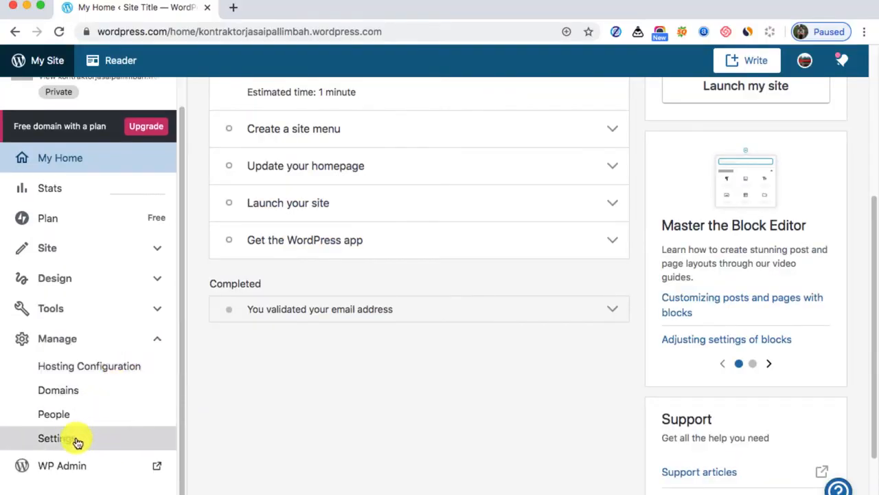
click(75, 441)
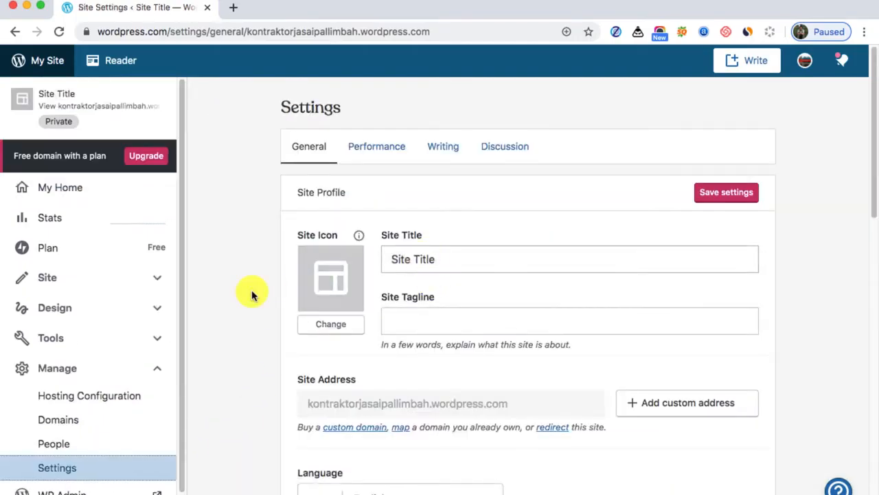
Copy the full first title, without its number, from Judul Biotank New.txt in TextEdit and replace the site title with it.
scroll(252, 289, down, 2)
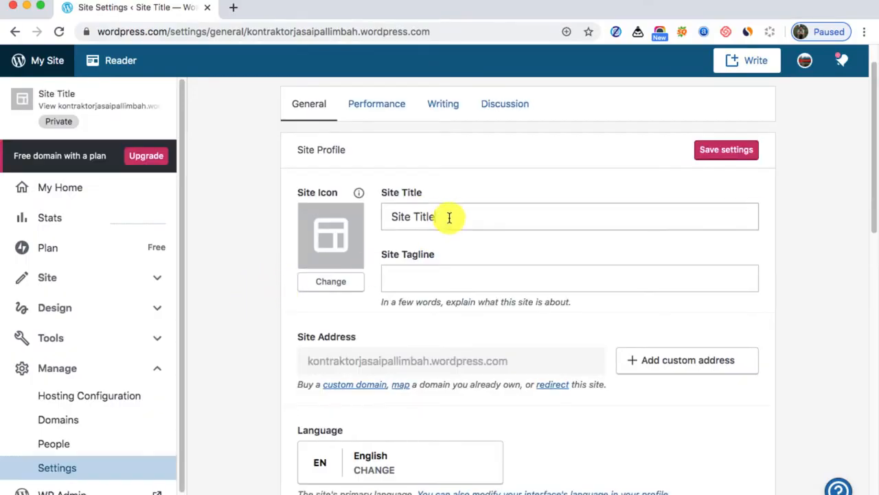
drag(450, 218, 401, 213)
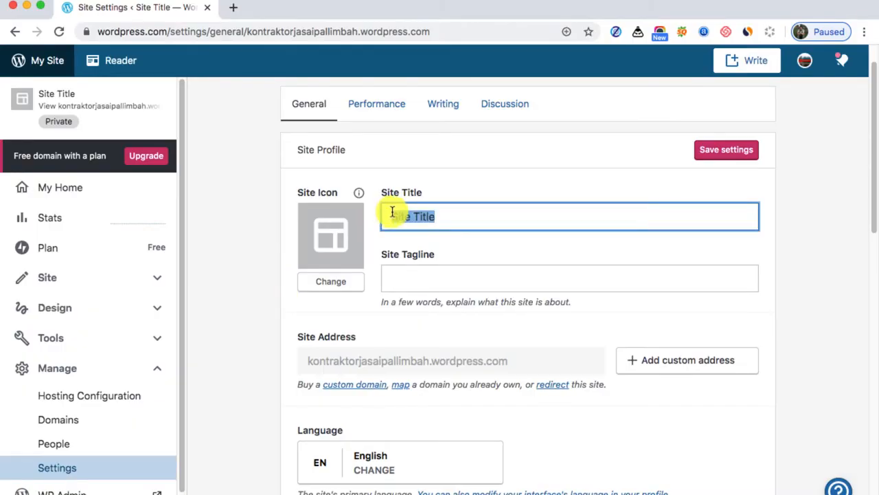
click(406, 276)
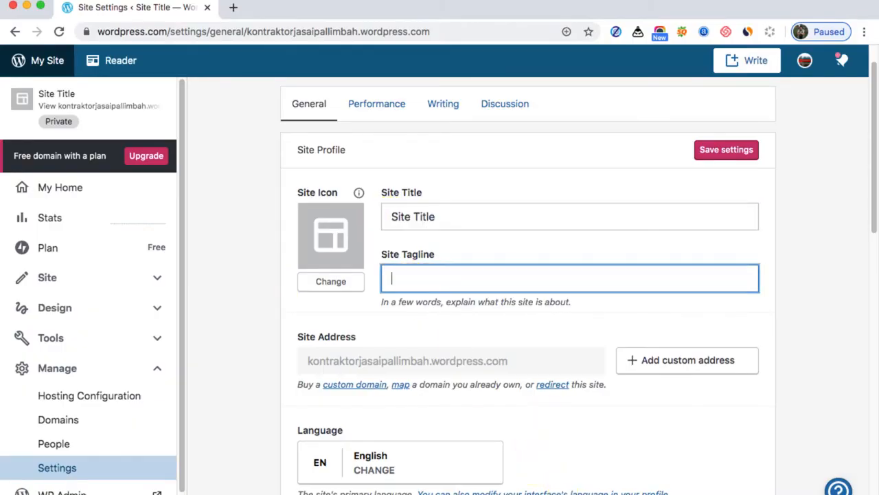
click(672, 469)
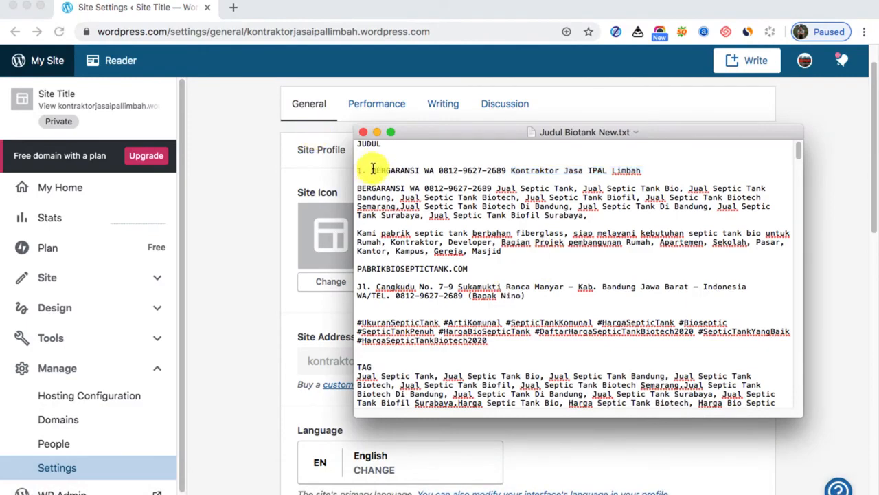
drag(372, 169, 637, 171)
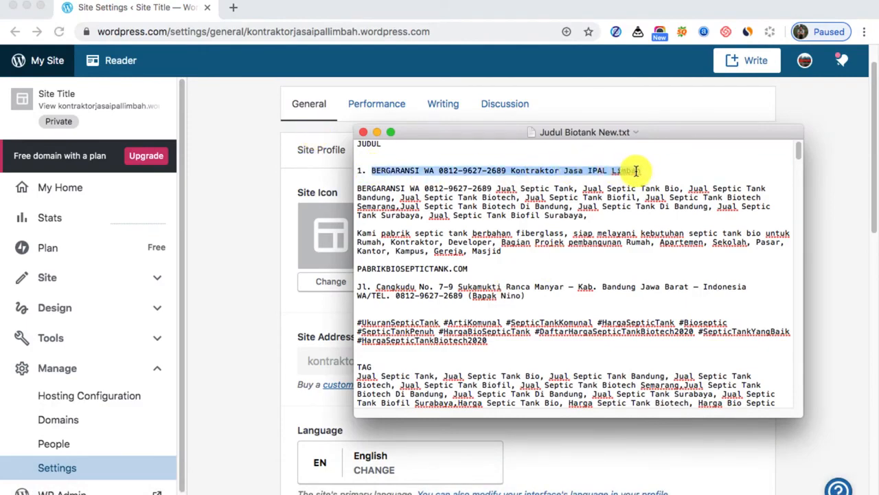
right_click(569, 169)
click(596, 221)
click(197, 292)
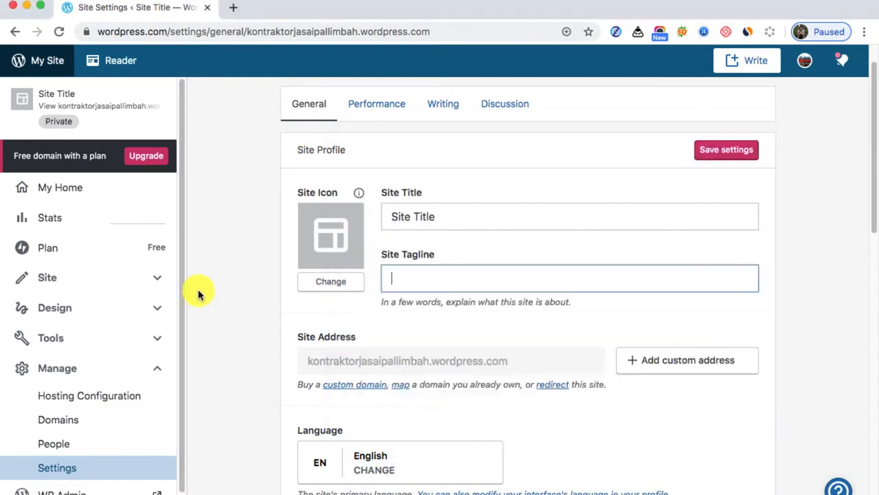
triple_click(449, 220)
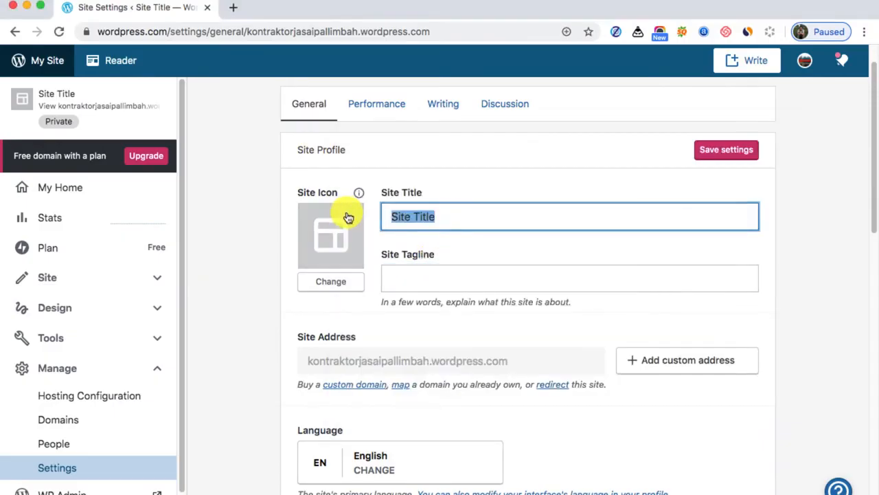
key(cmd+v)
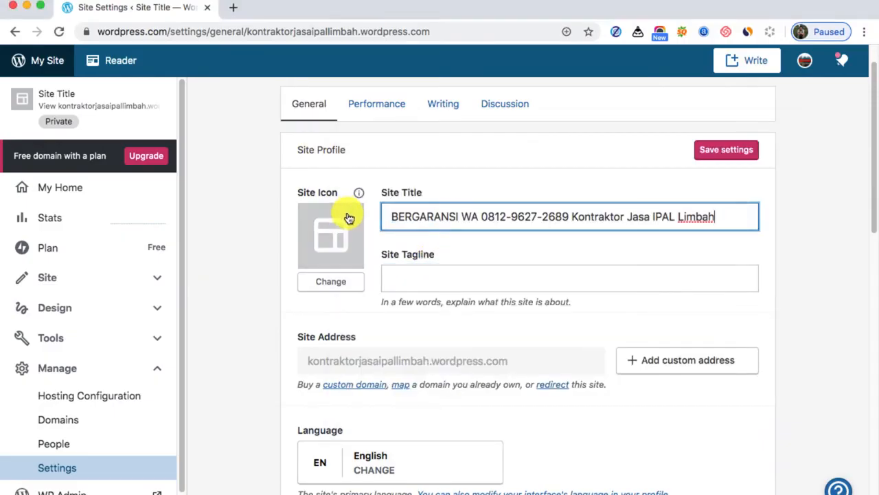
Copy the "Jual Septic Tank" keyword paragraph below the note's first title into the site tagline and save the settings.
click(459, 272)
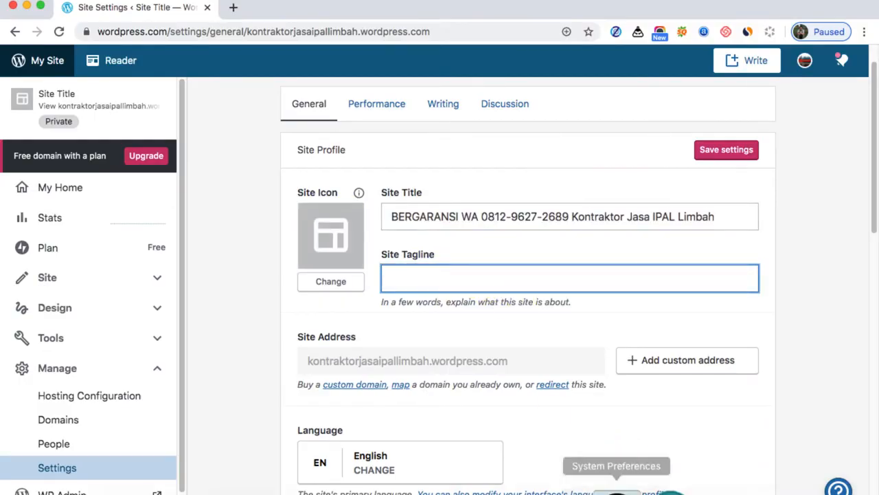
click(687, 473)
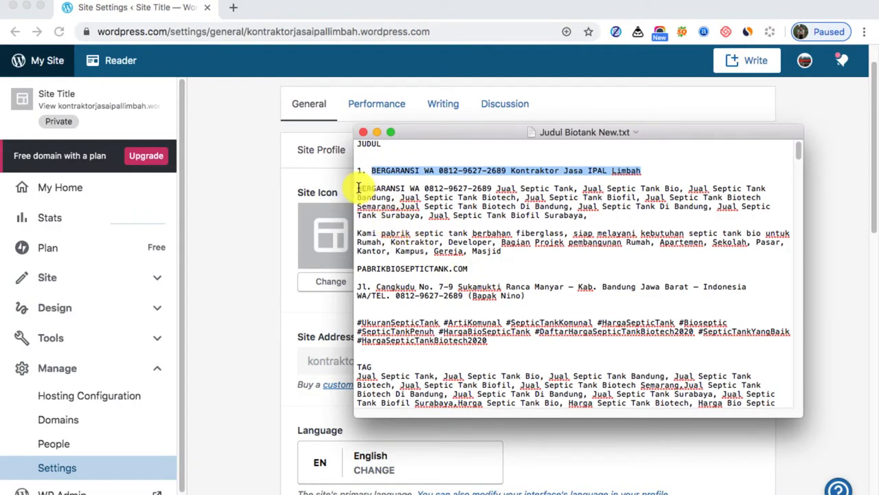
drag(358, 187, 610, 215)
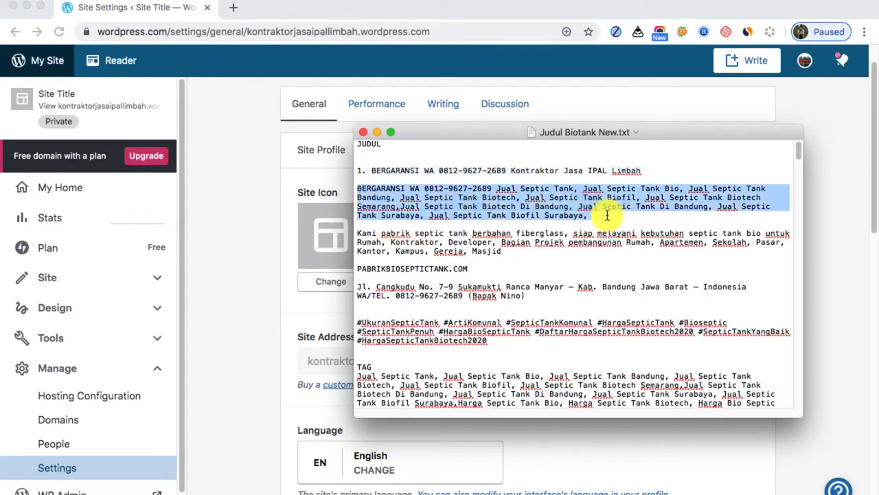
right_click(554, 206)
click(581, 262)
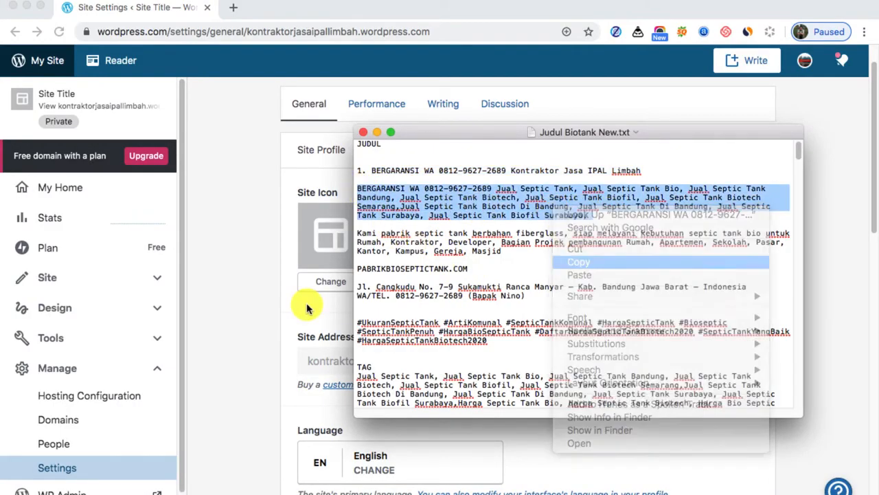
click(231, 295)
click(474, 275)
right_click(473, 270)
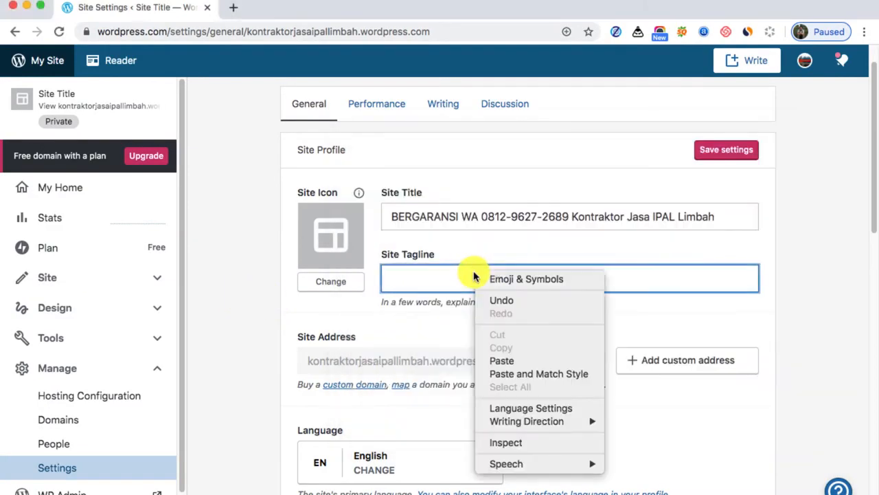
click(520, 360)
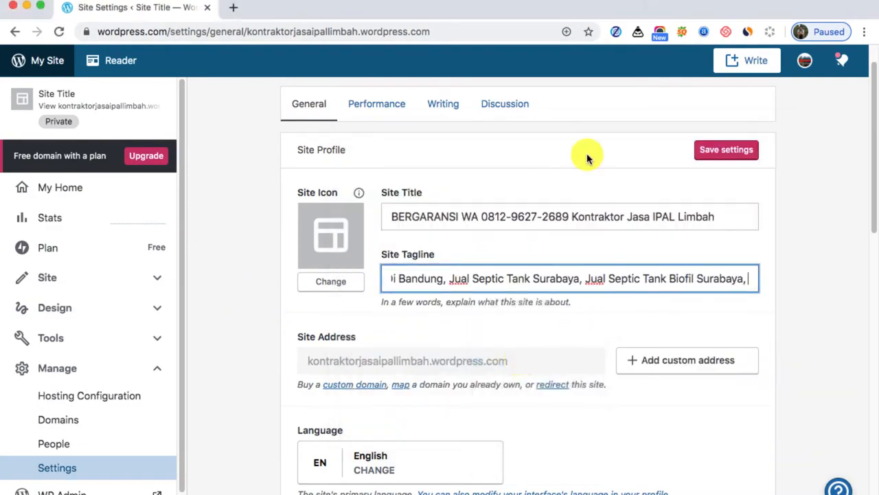
click(725, 154)
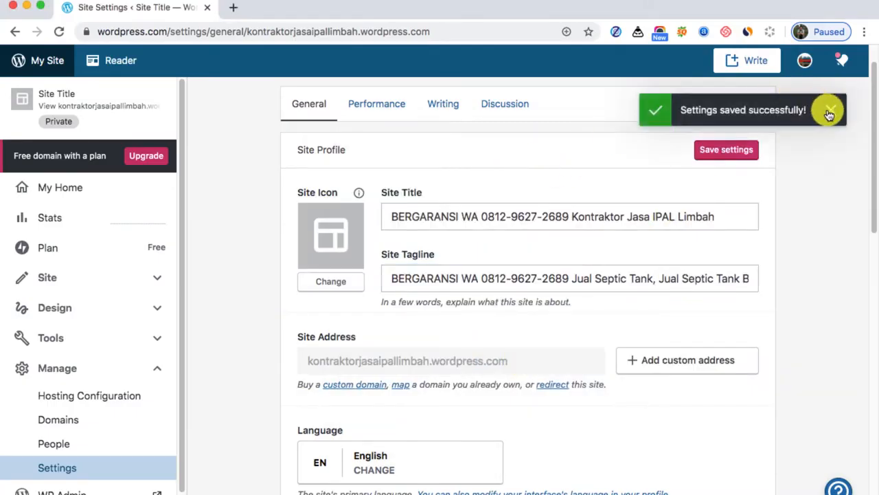
click(830, 114)
Leave the settings page, check the title and tagline in the site preview, and visit the full site.
scroll(243, 222, down, 1)
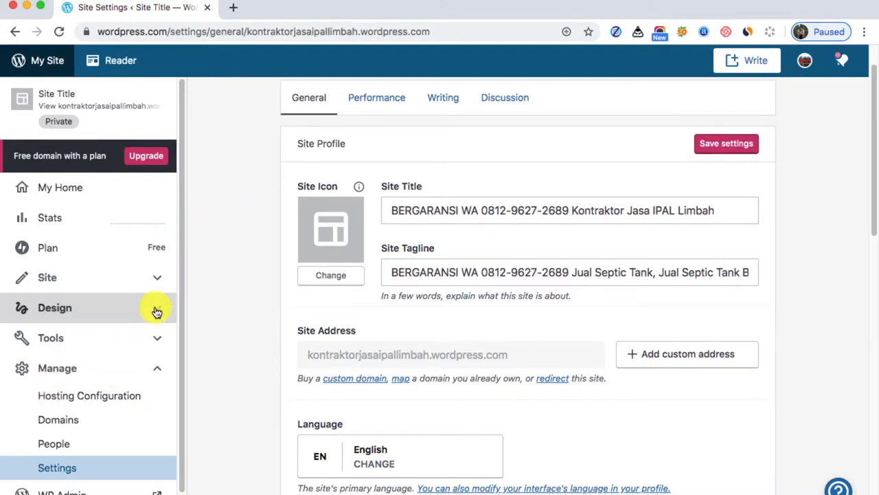
click(57, 112)
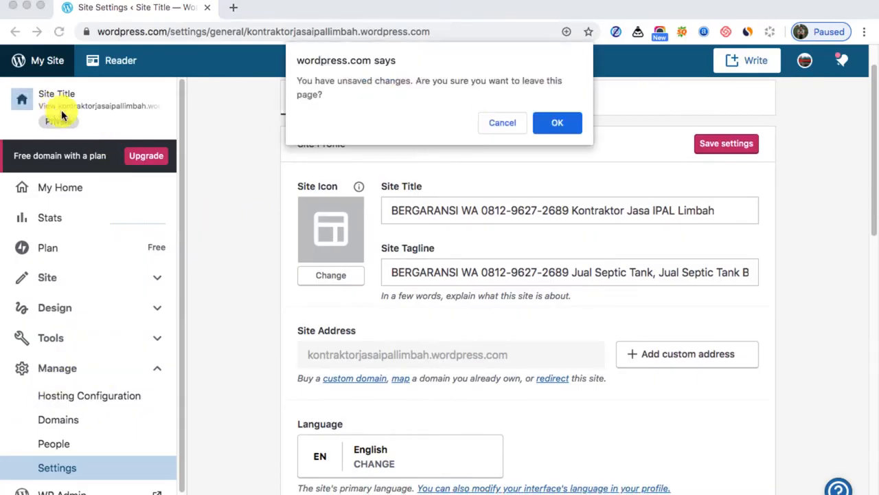
click(553, 127)
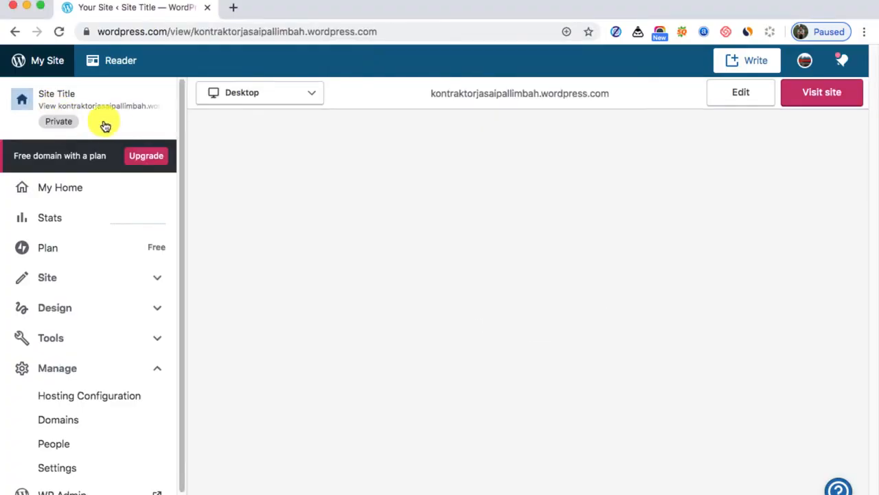
scroll(343, 225, down, 1)
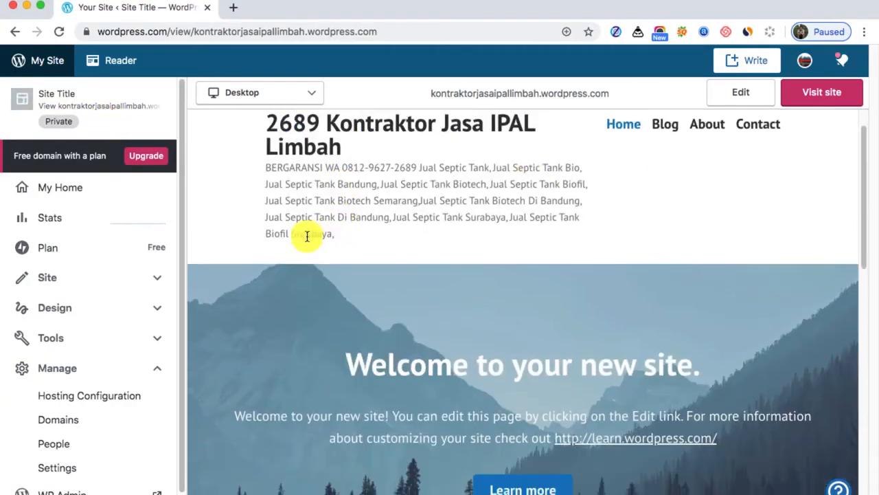
scroll(305, 240, down, 1)
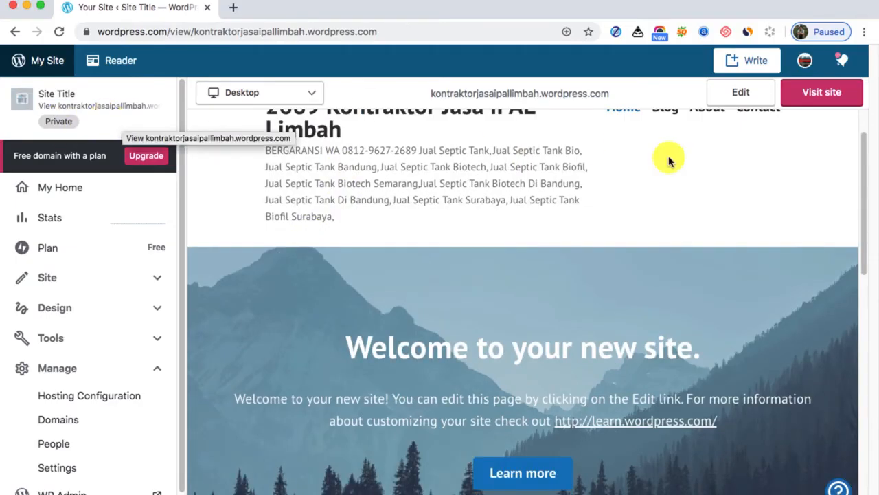
click(832, 100)
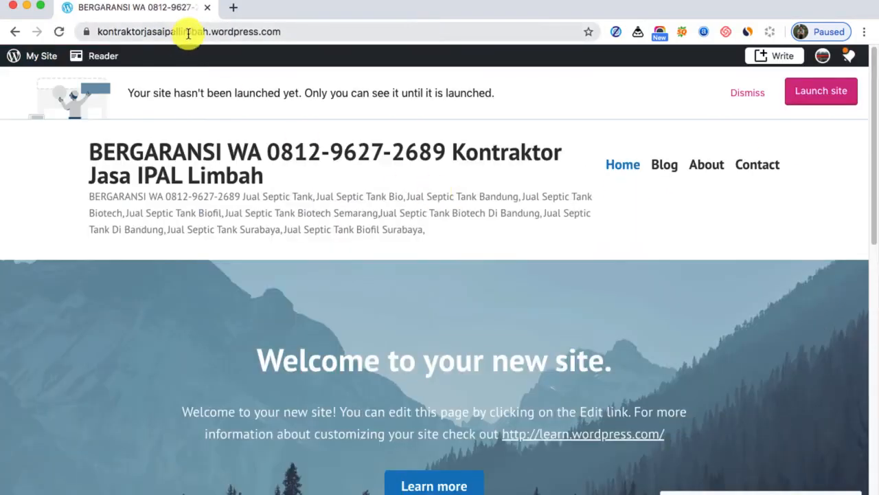
Copy the site's address and open kontraktorjasaipallimbah.wordpress.com in a new incognito window to check how visitors see it.
click(188, 32)
right_click(189, 31)
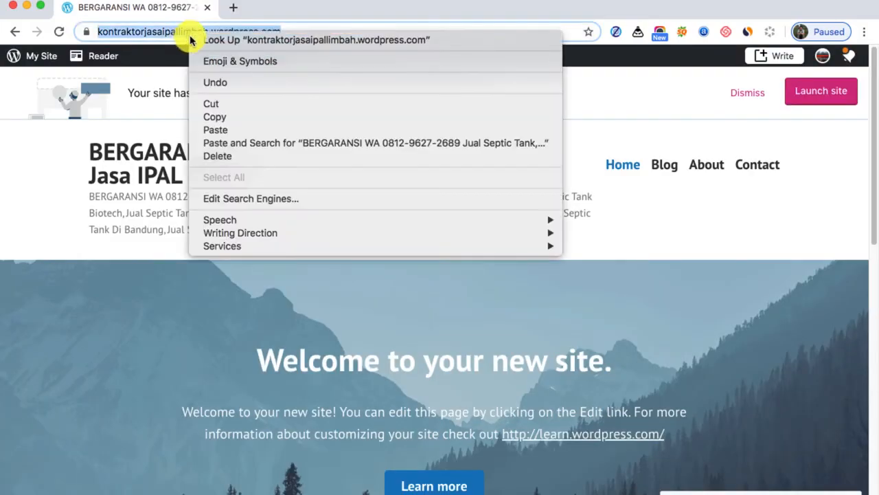
click(224, 121)
click(864, 32)
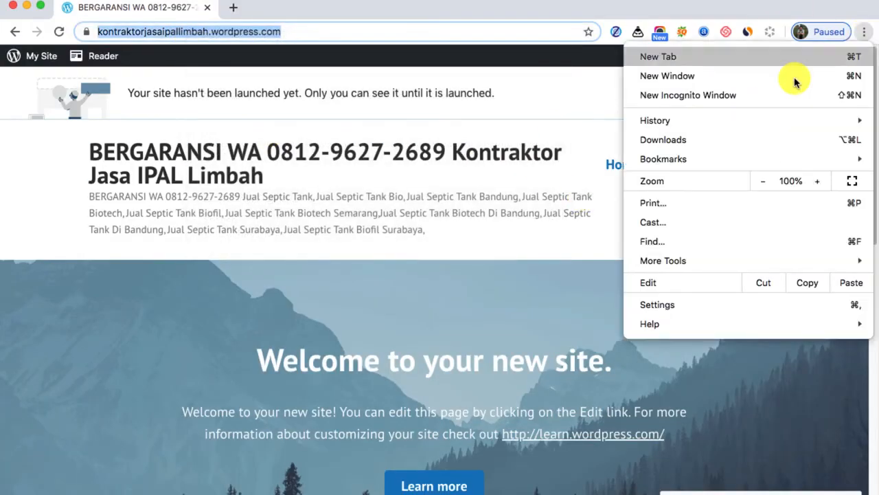
click(700, 103)
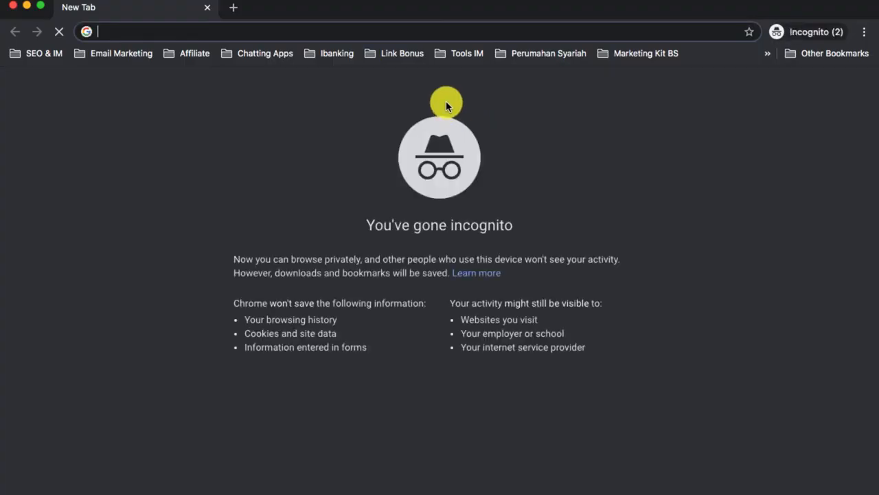
right_click(275, 35)
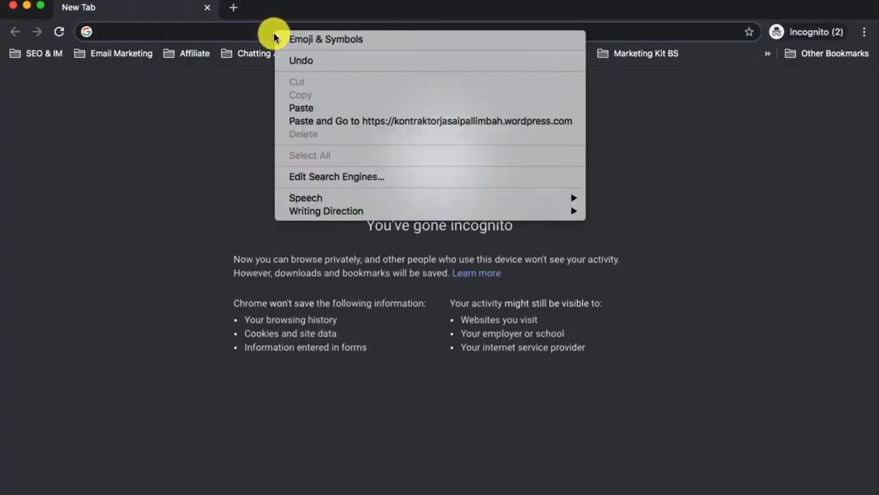
click(310, 108)
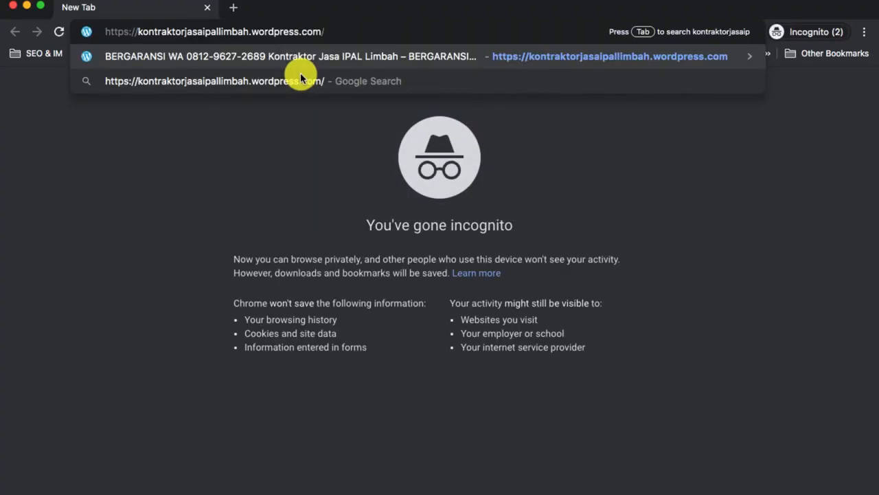
key(Return)
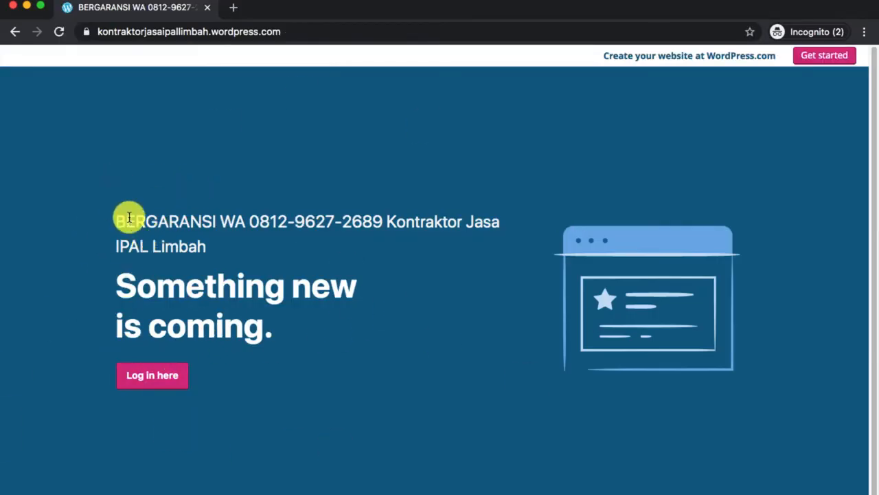
Leave the incognito window, return to the site's dashboard, and visit the full site again from its preview.
click(27, 7)
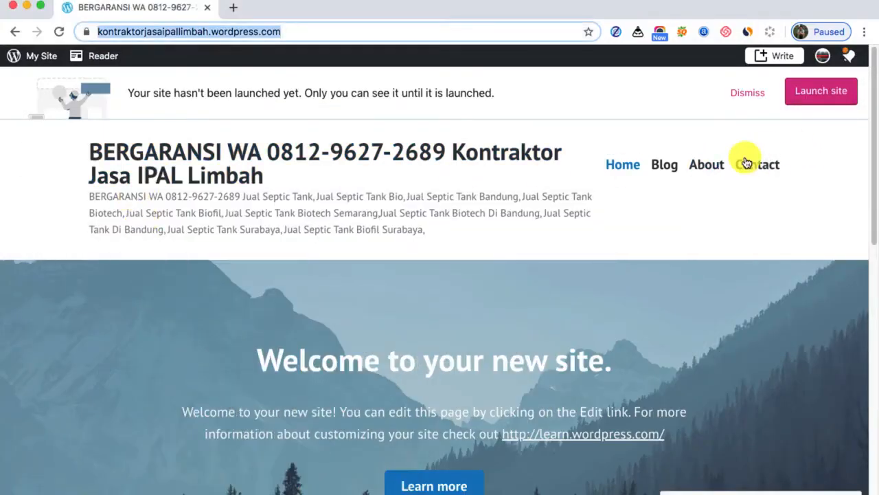
click(25, 55)
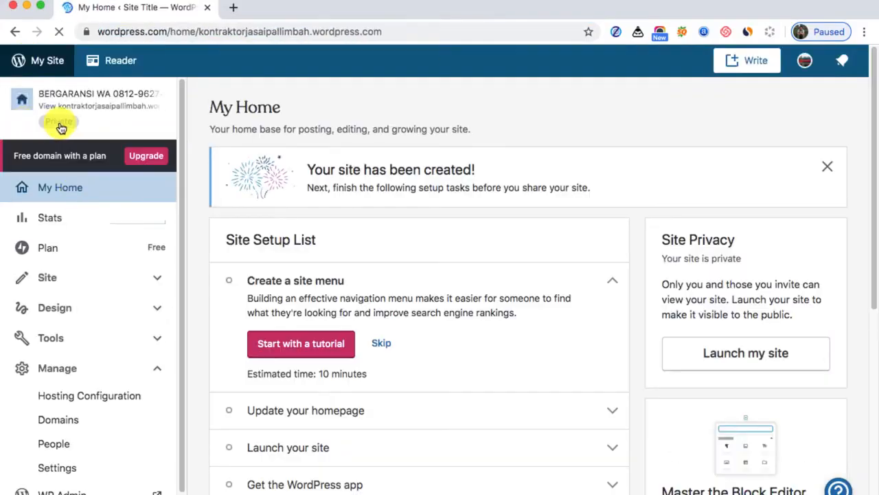
click(80, 110)
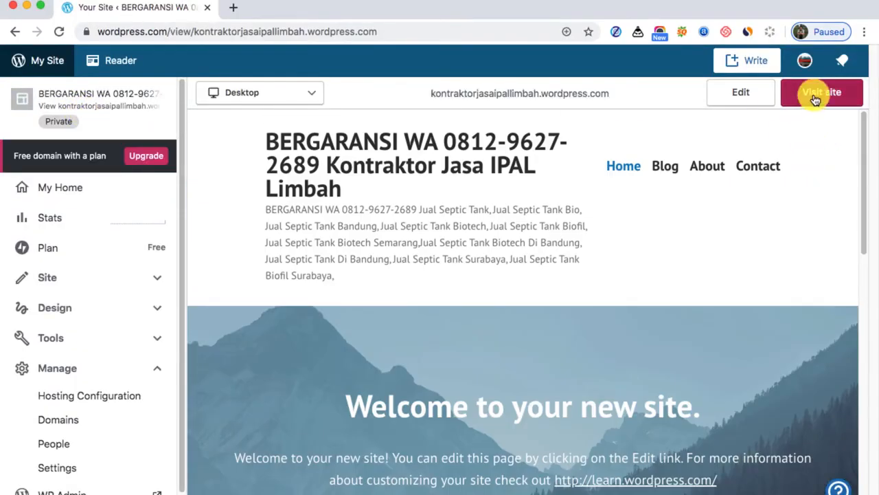
click(817, 101)
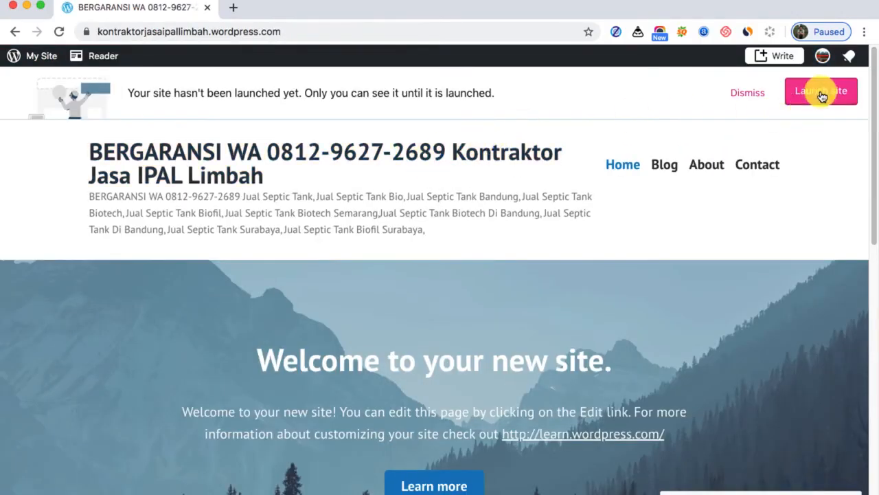
Launch the site publicly, keeping the free kontraktorjasaipallimbah.wordpress.com address without buying a domain and continuing with the free plan.
click(820, 100)
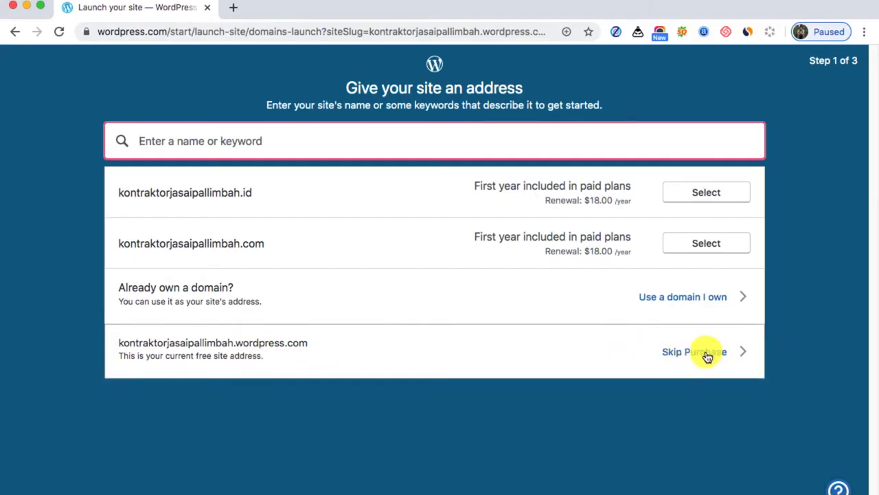
click(673, 355)
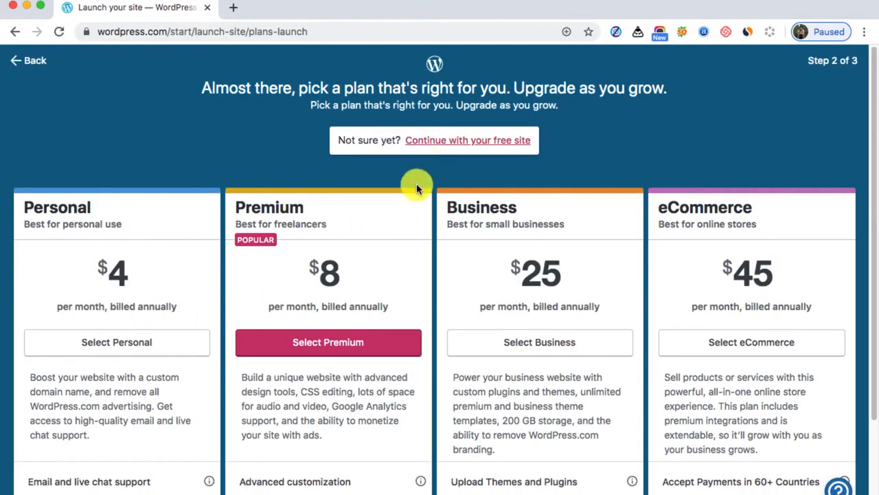
click(486, 141)
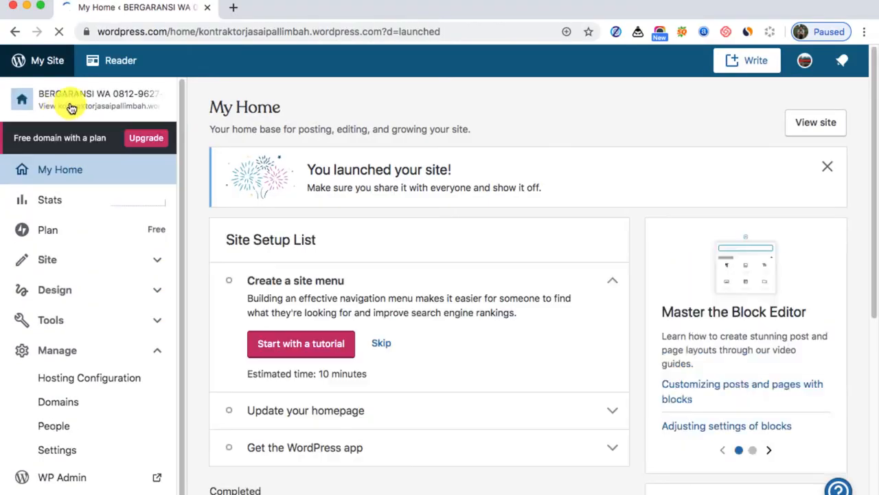
Visit the launched site in full view from the dashboard and copy its address.
click(74, 106)
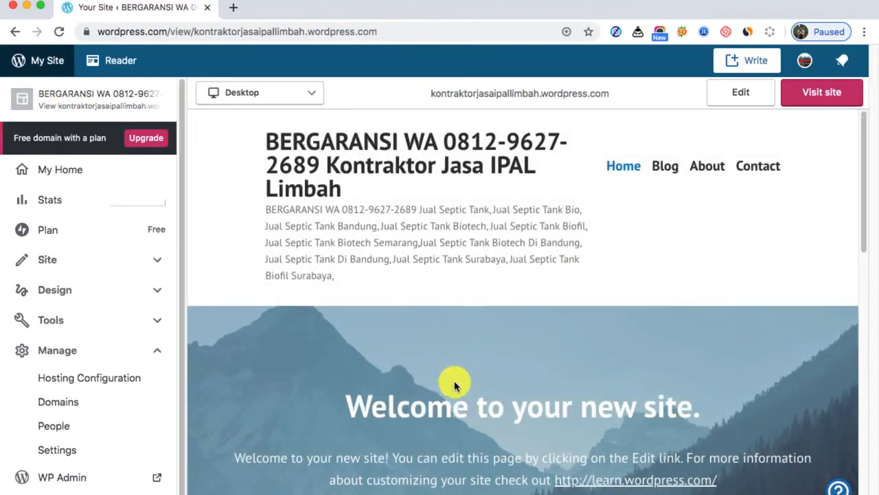
click(824, 93)
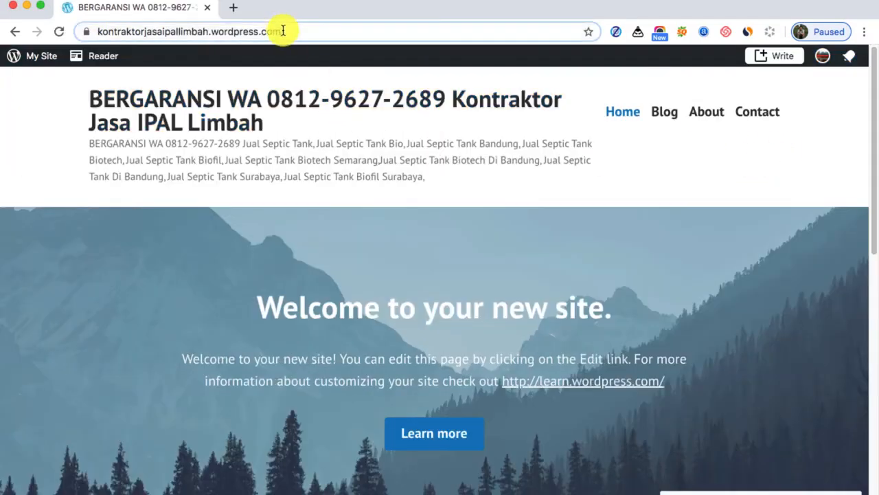
right_click(218, 32)
click(256, 119)
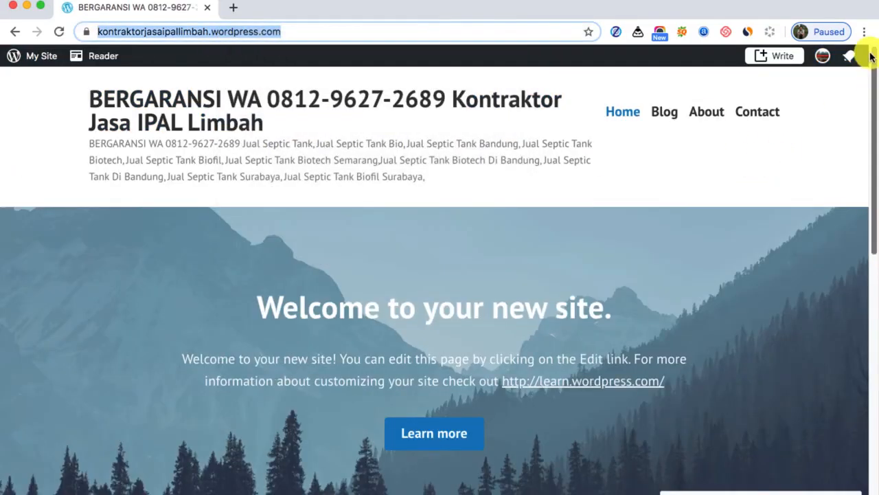
Open kontraktorjasaipallimbah.wordpress.com in a new incognito window, look through its public homepage, and return to the logged-in site.
click(864, 32)
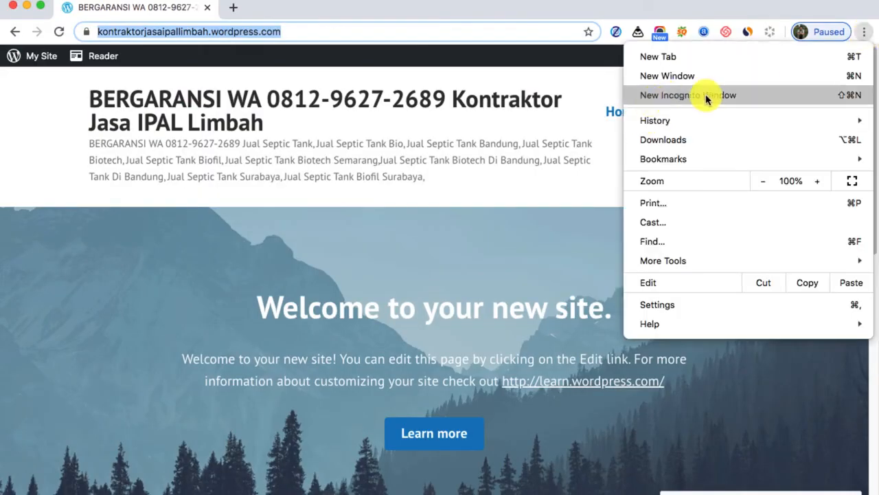
click(653, 99)
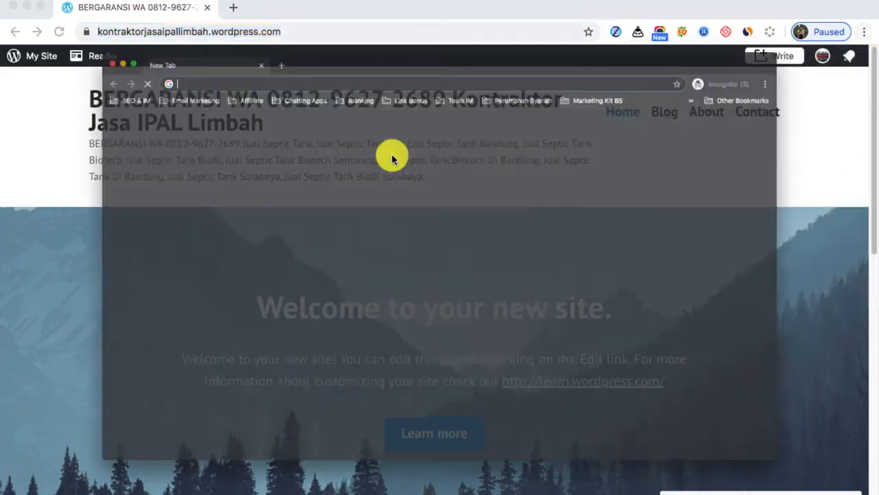
right_click(264, 32)
click(300, 108)
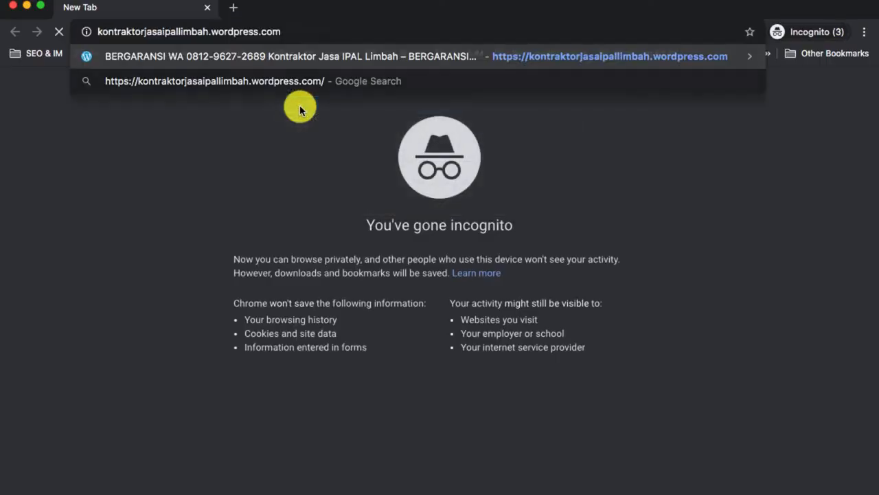
key(Return)
scroll(230, 254, down, 15)
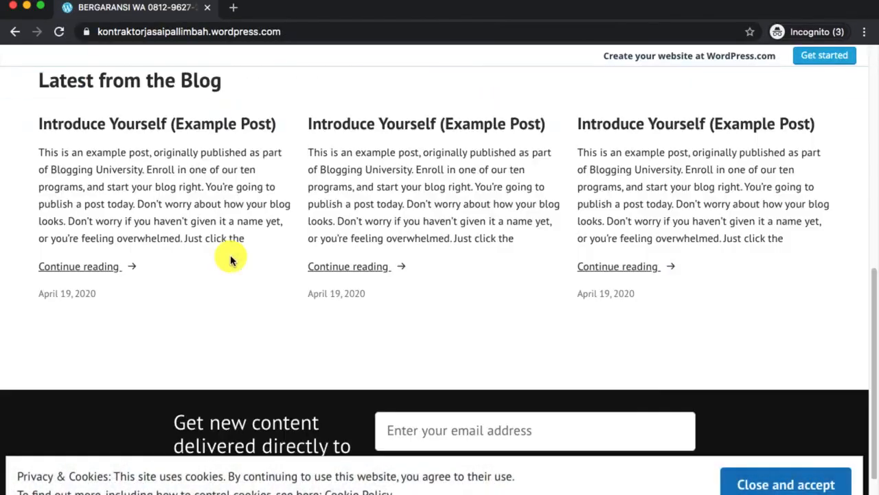
scroll(259, 251, up, 15)
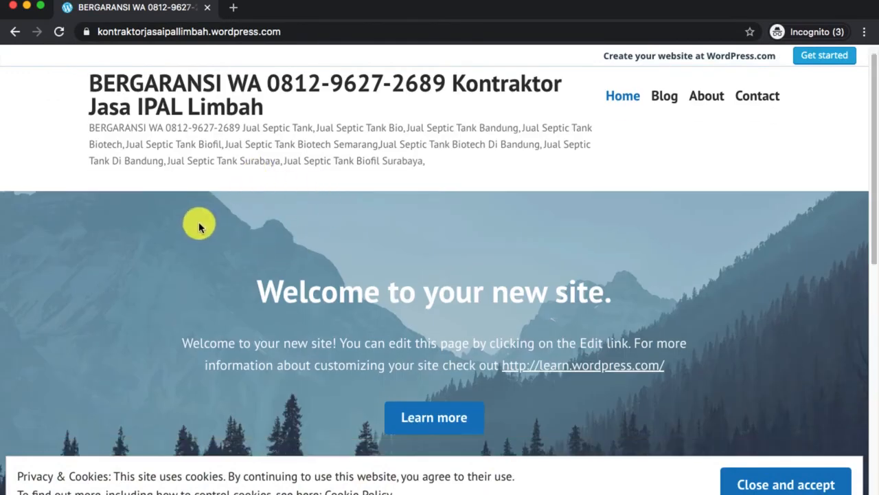
scroll(199, 222, down, 6)
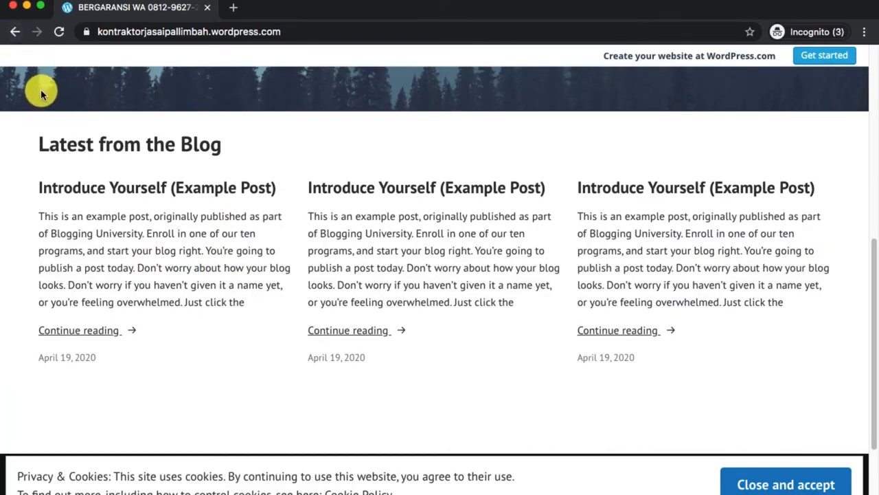
click(12, 8)
scroll(118, 181, down, 3)
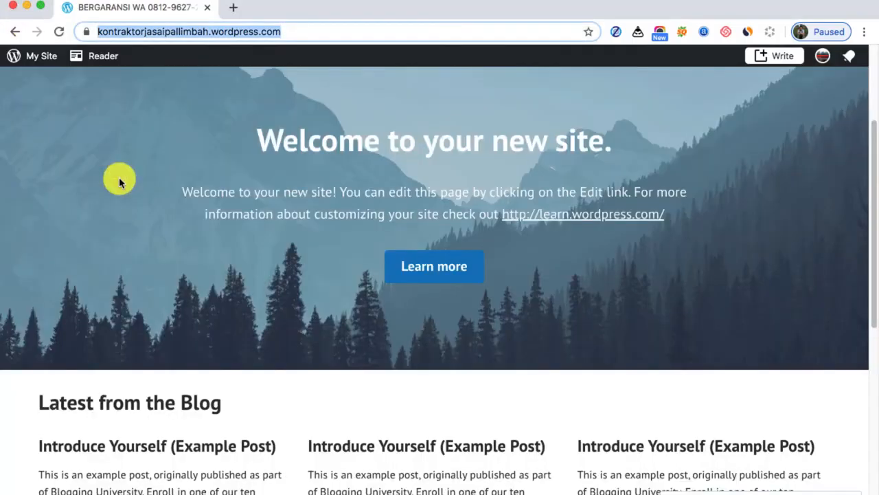
scroll(119, 181, up, 3)
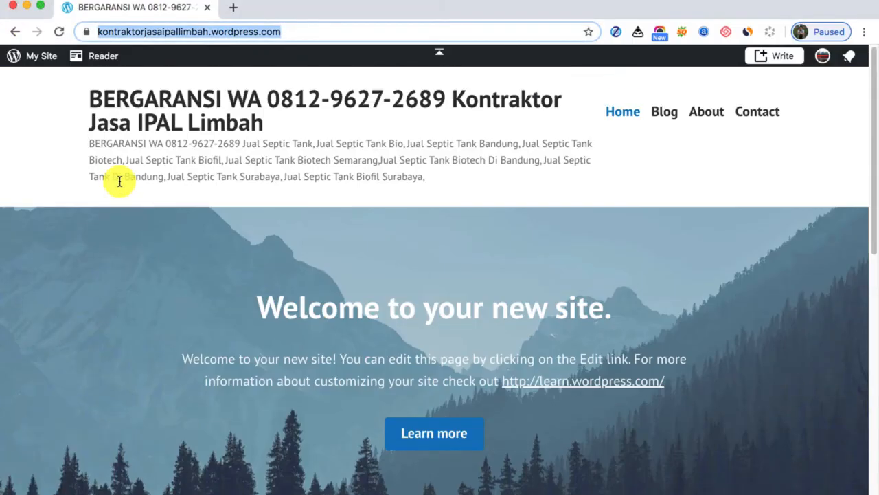
Open the site's theme gallery from the dashboard, look through the recommended themes, and show all themes.
click(48, 59)
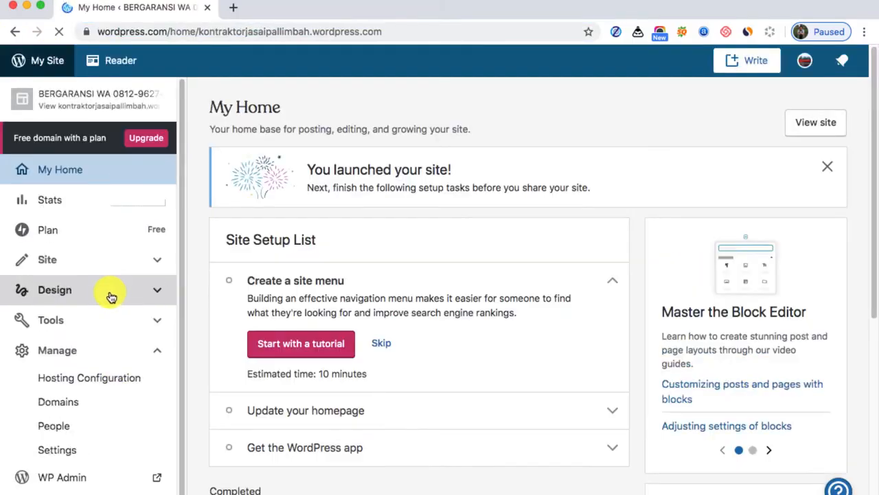
scroll(87, 343, down, 1)
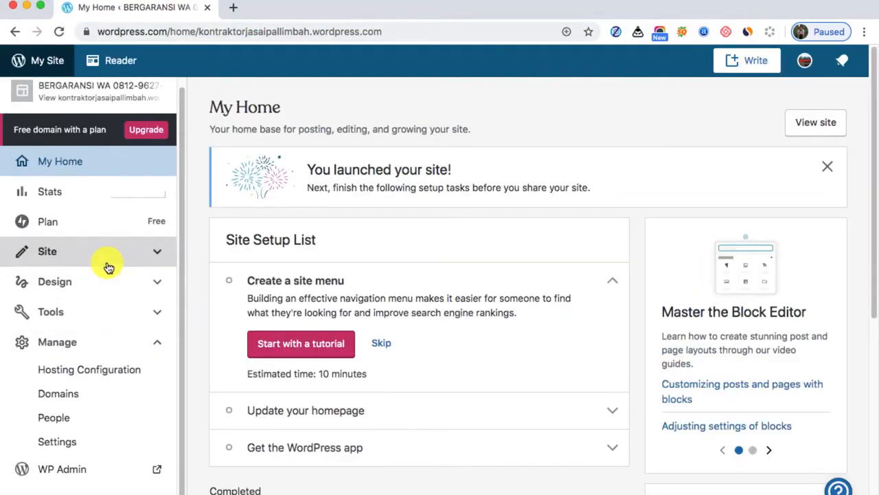
click(151, 282)
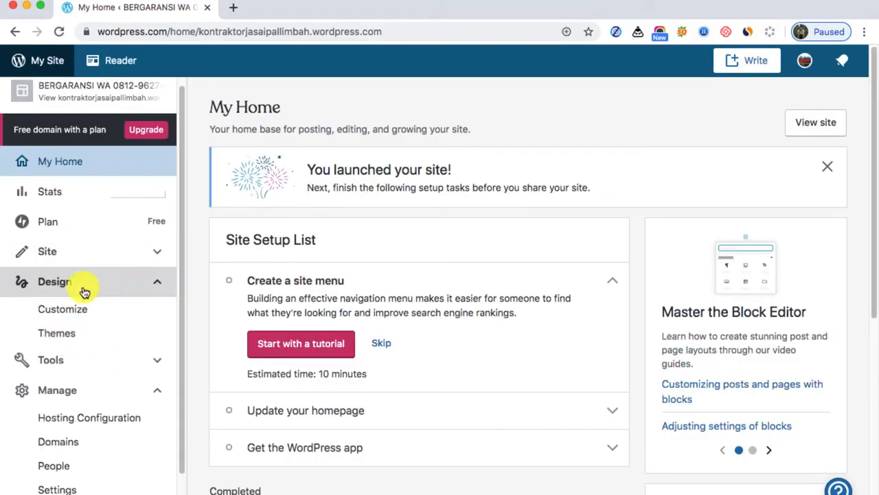
click(85, 338)
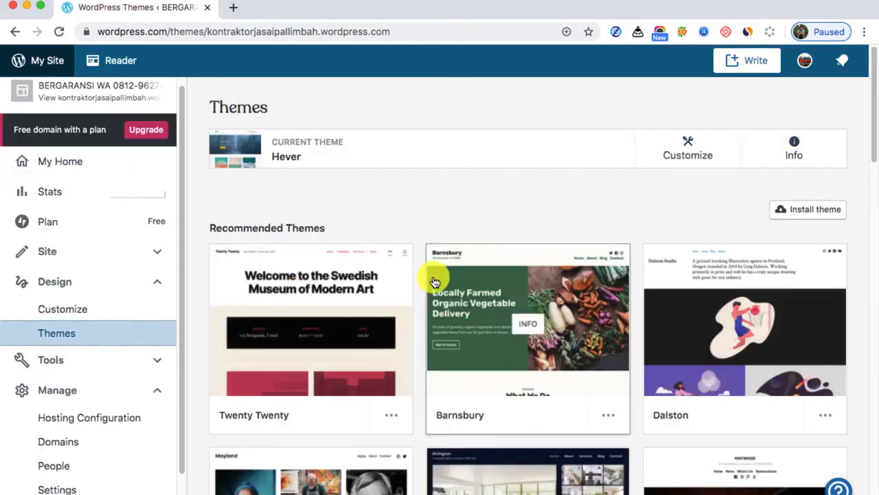
scroll(416, 226, down, 5)
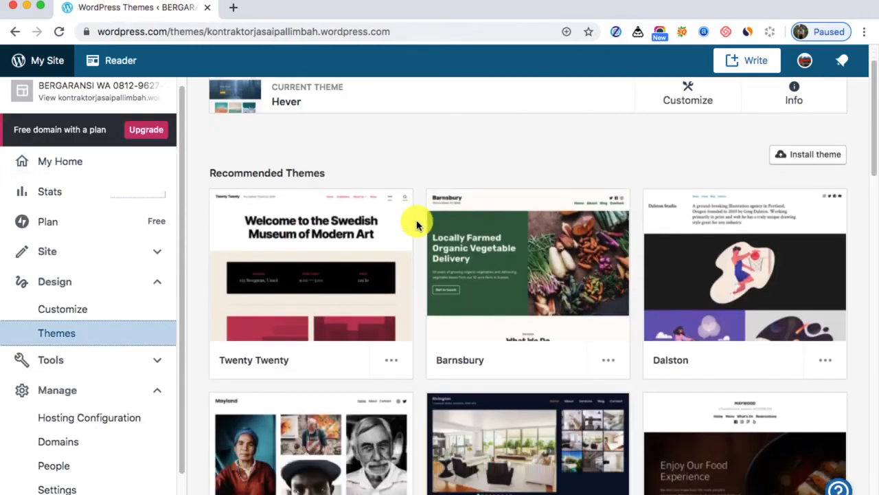
scroll(417, 226, down, 10)
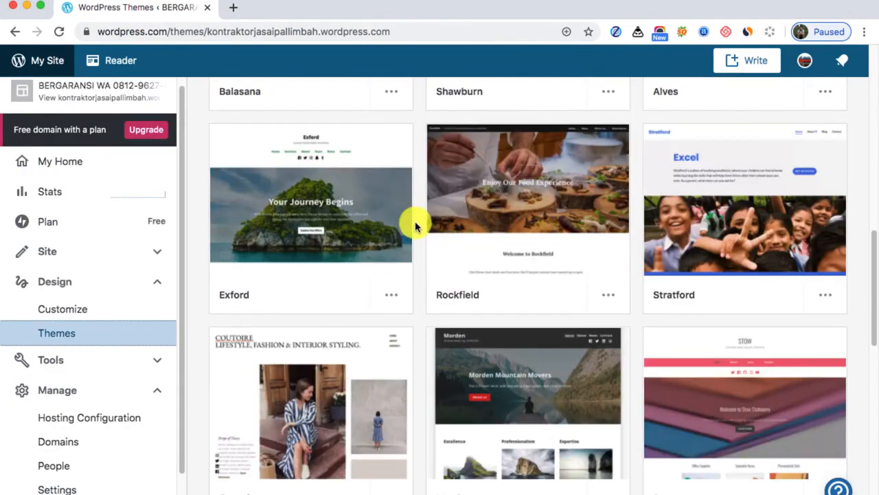
scroll(417, 227, down, 10)
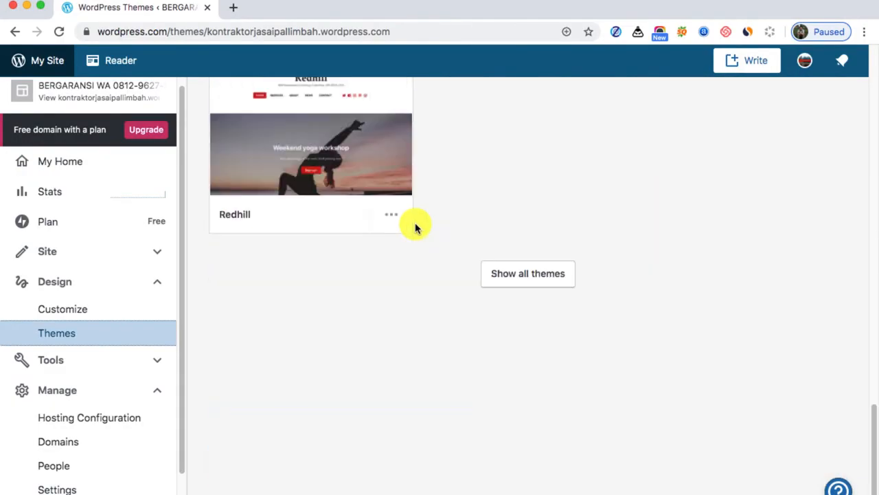
click(517, 281)
scroll(446, 268, down, 3)
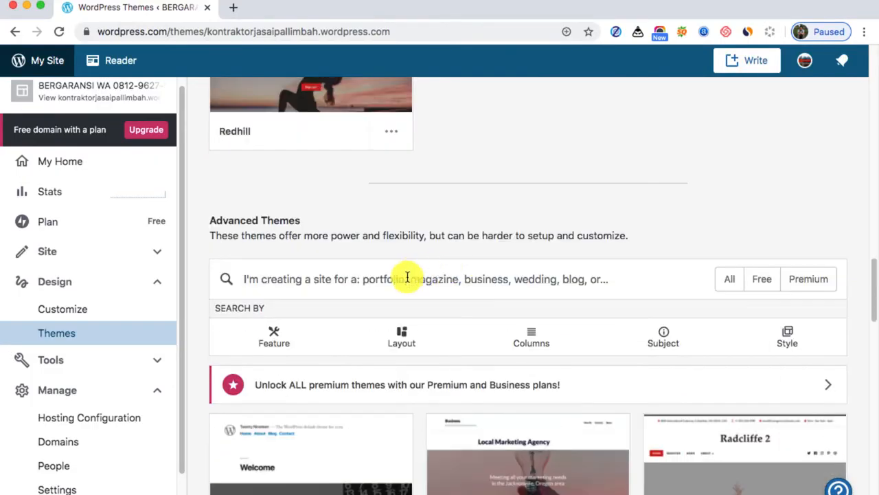
Search the advanced themes for "twenty" and look through the matching designs.
click(344, 281)
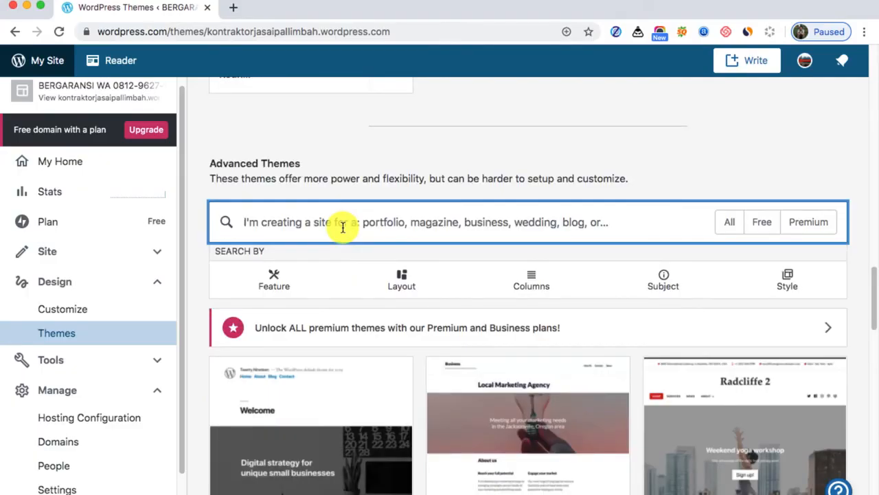
text(twe)
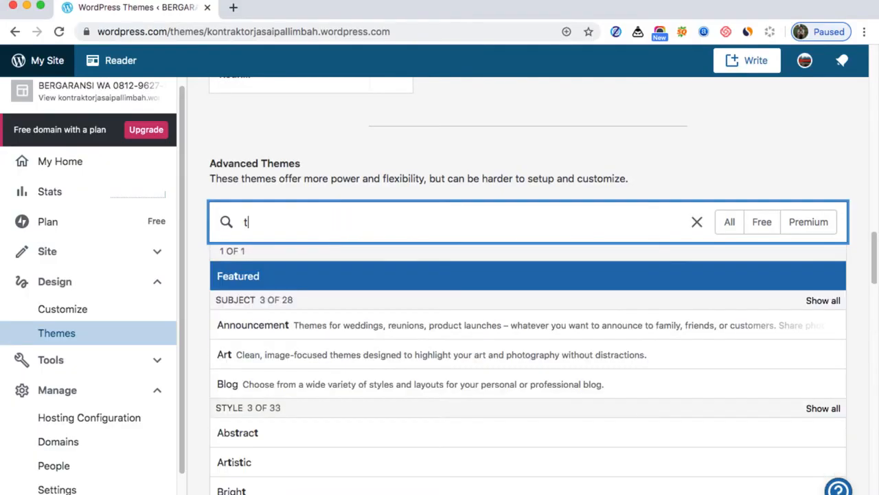
text(nty)
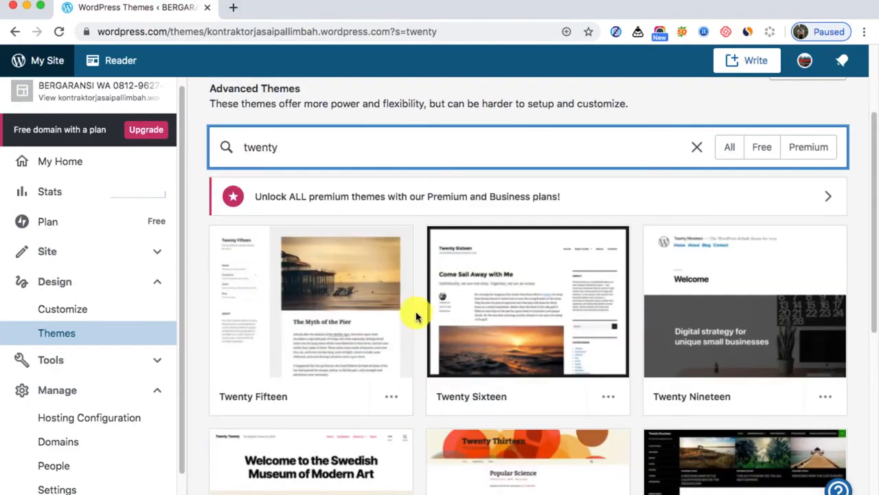
scroll(405, 316, down, 5)
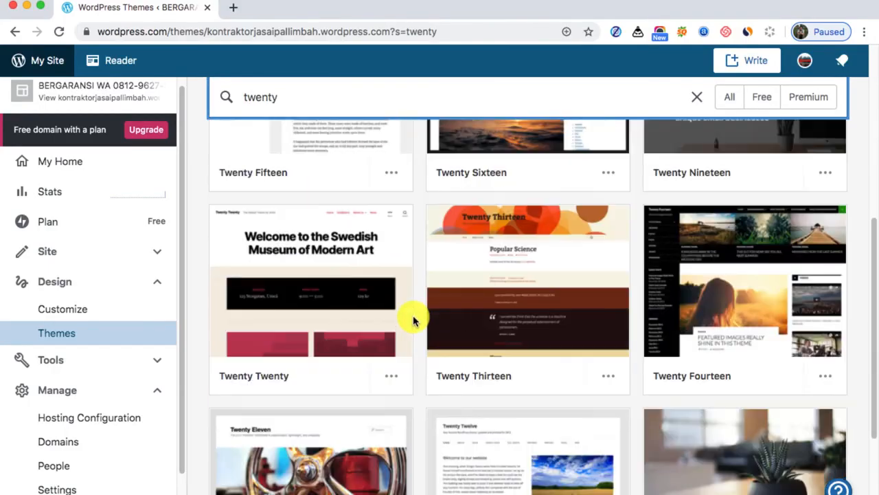
scroll(413, 320, down, 4)
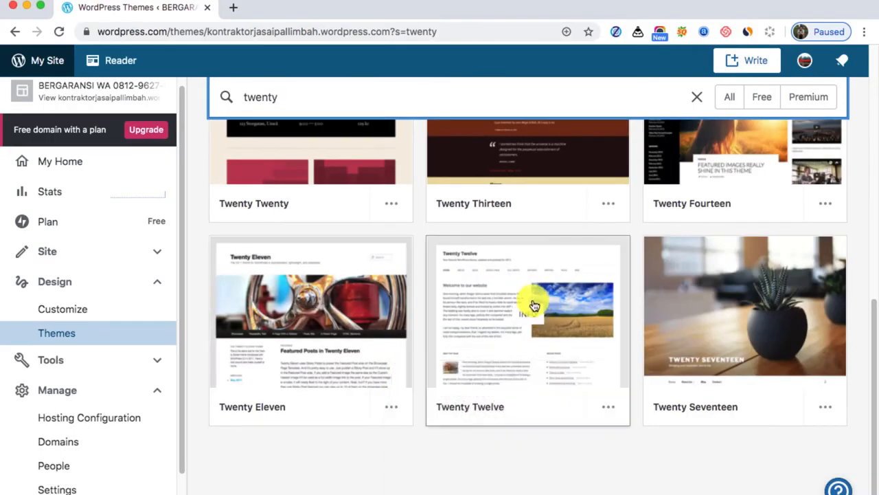
Activate the free Twenty Eleven theme from its details page and open the site for customizing.
mouse_move(534, 305)
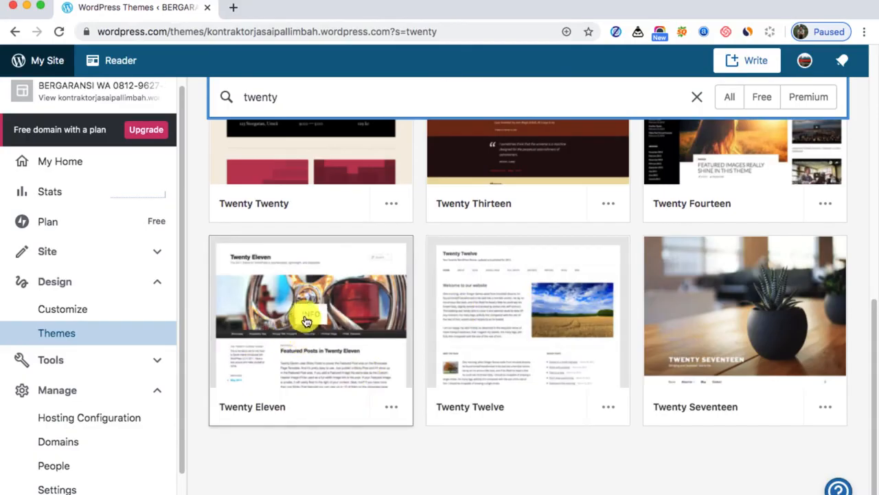
click(340, 360)
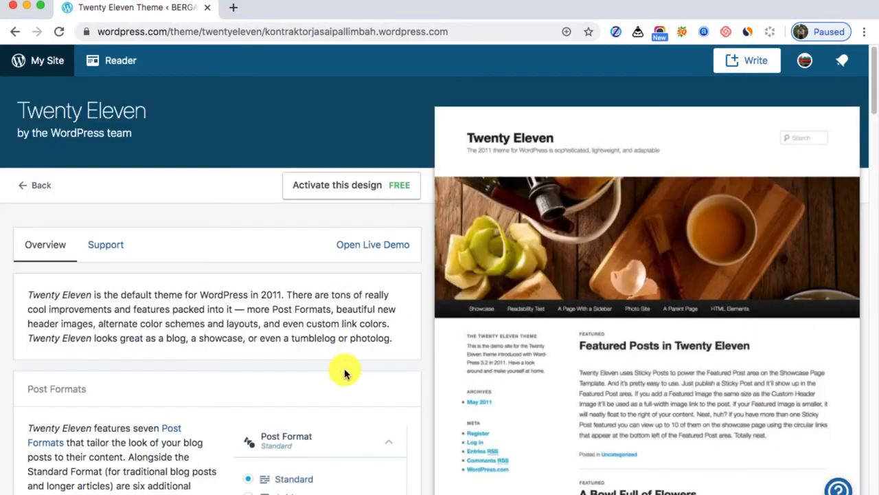
click(339, 195)
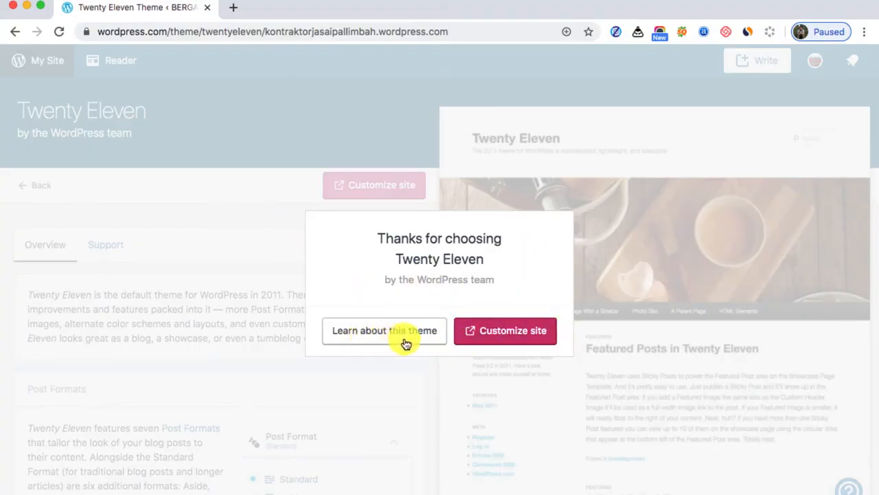
click(512, 334)
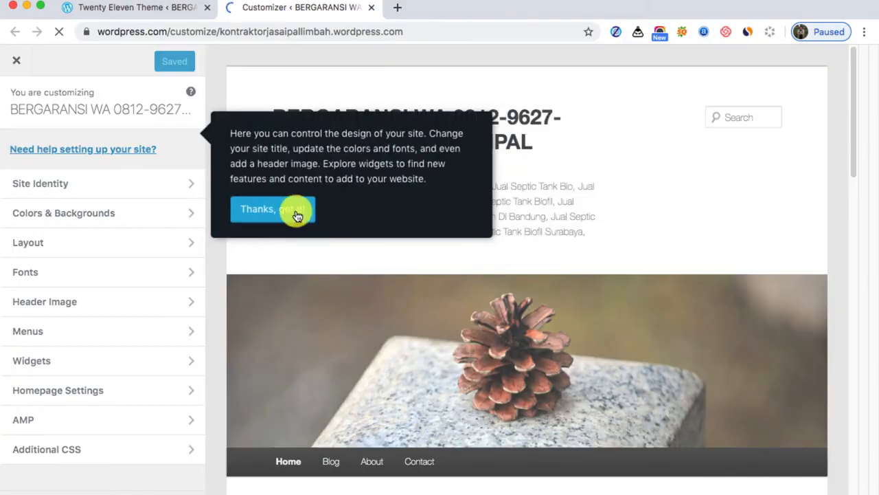
Dismiss the customizer's introduction and look through the homepage preview in the Twenty Eleven theme.
click(270, 220)
scroll(275, 216, down, 5)
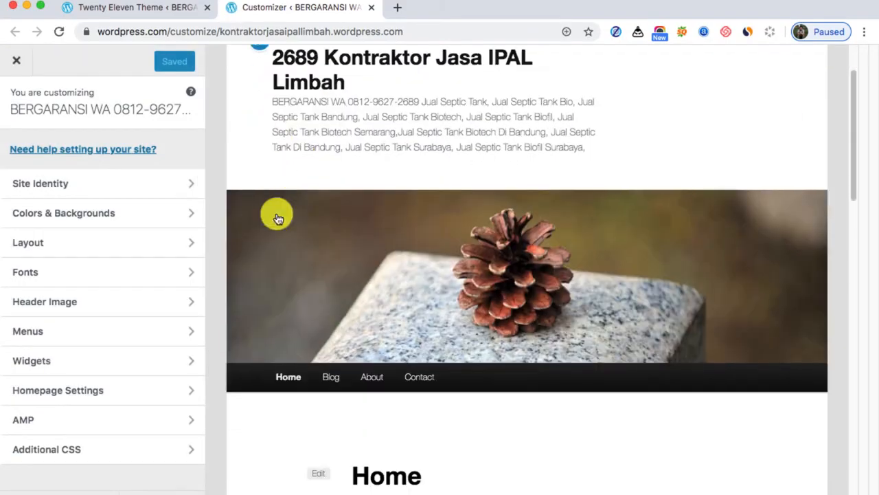
scroll(278, 217, down, 15)
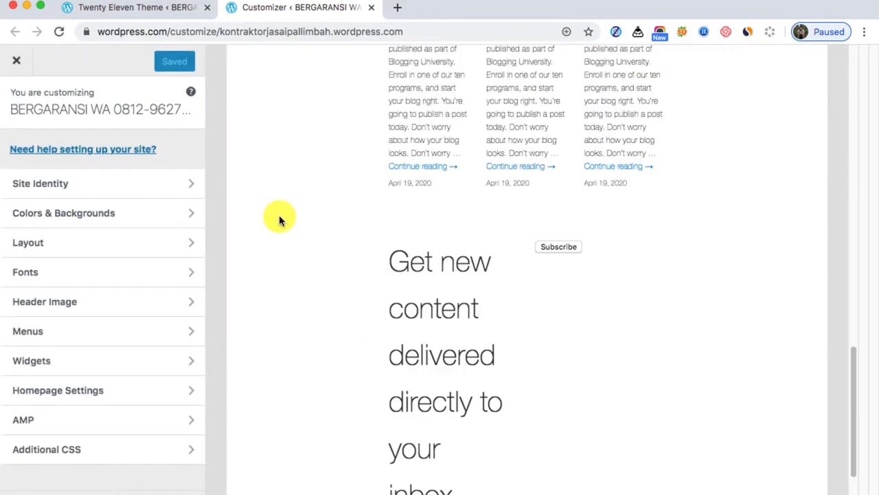
scroll(279, 220, up, 20)
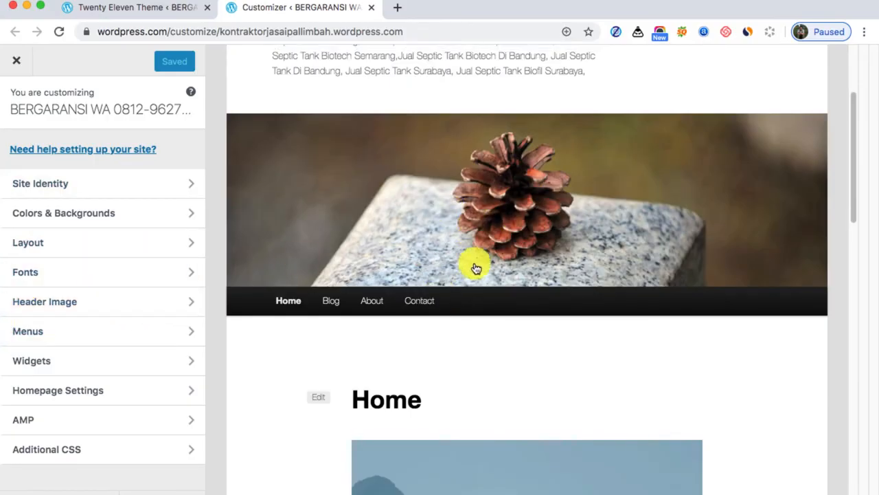
Open the theme's header image settings and start adding a new header image.
click(64, 311)
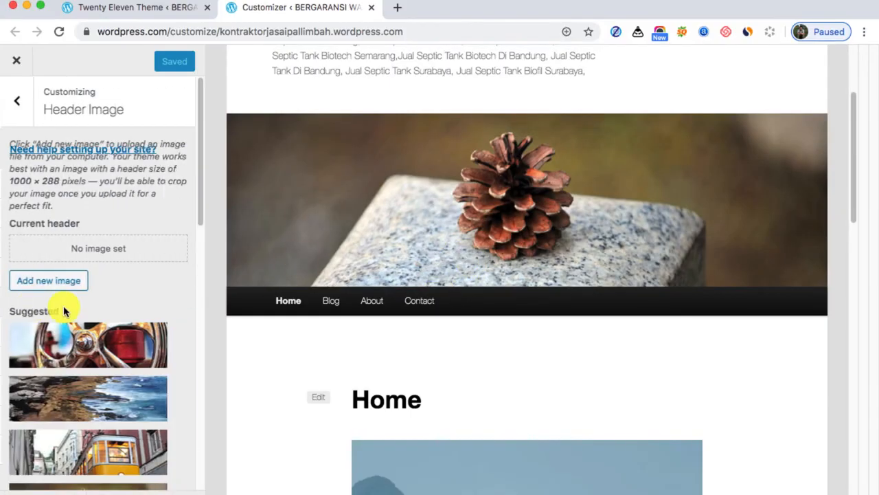
scroll(94, 321, down, 2)
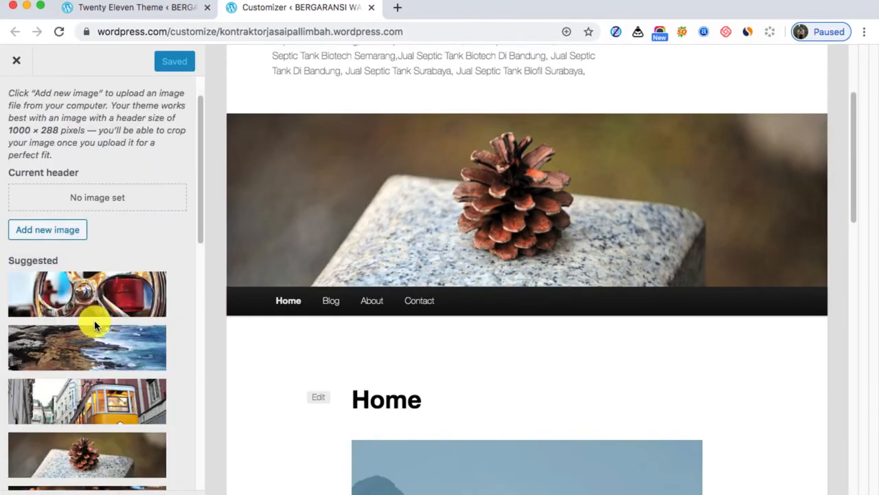
click(39, 232)
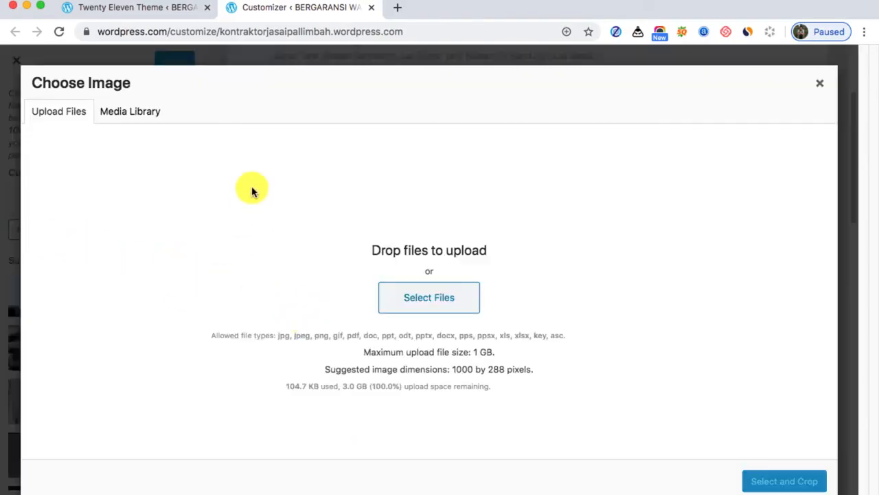
click(819, 84)
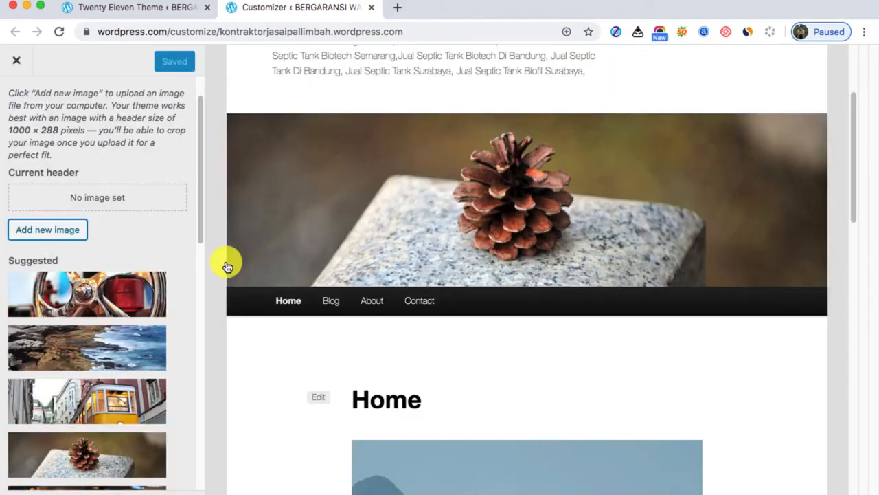
click(59, 235)
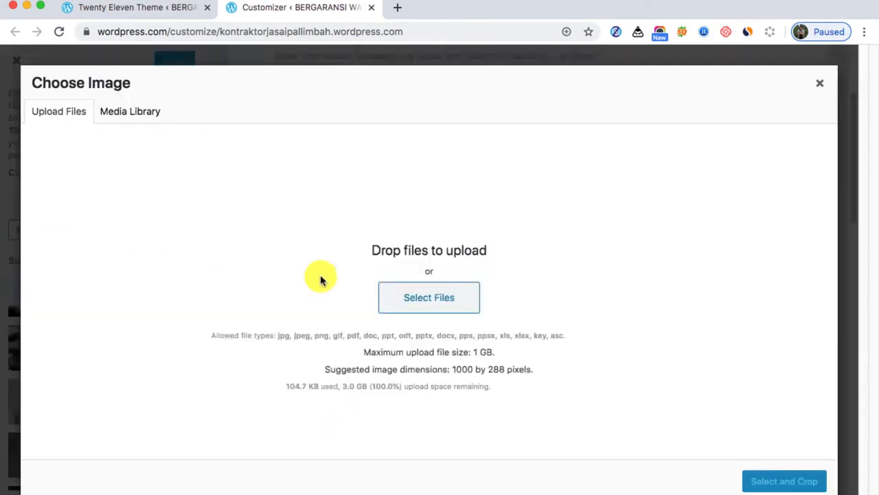
Upload the JPEG banner whose name starts with "BERGARANSI" from the IMG folder inside the desktop's Gambar folder.
click(453, 305)
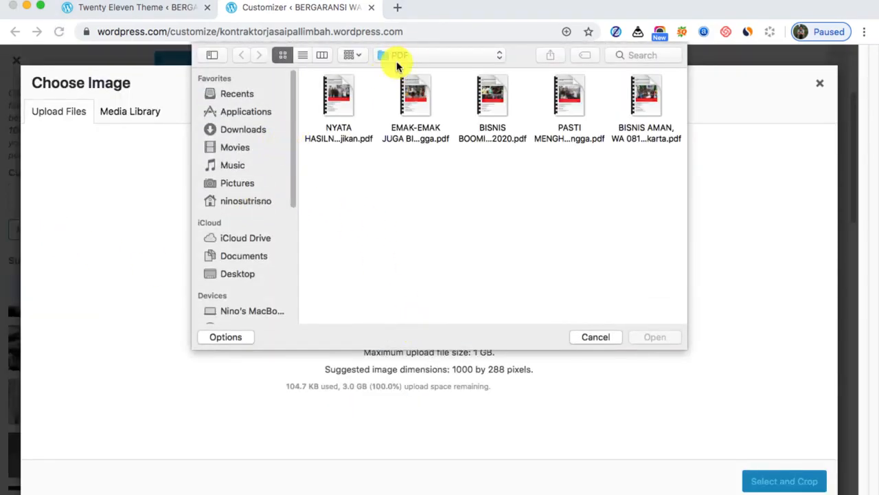
click(406, 55)
click(385, 82)
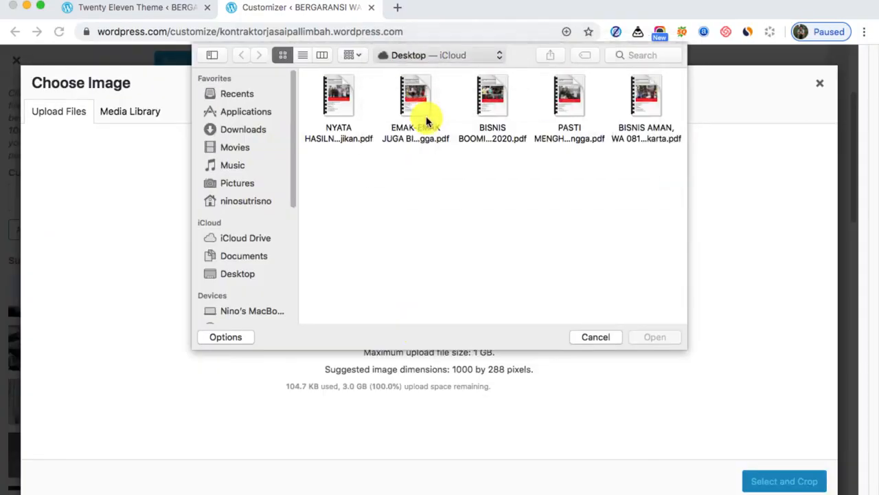
click(361, 100)
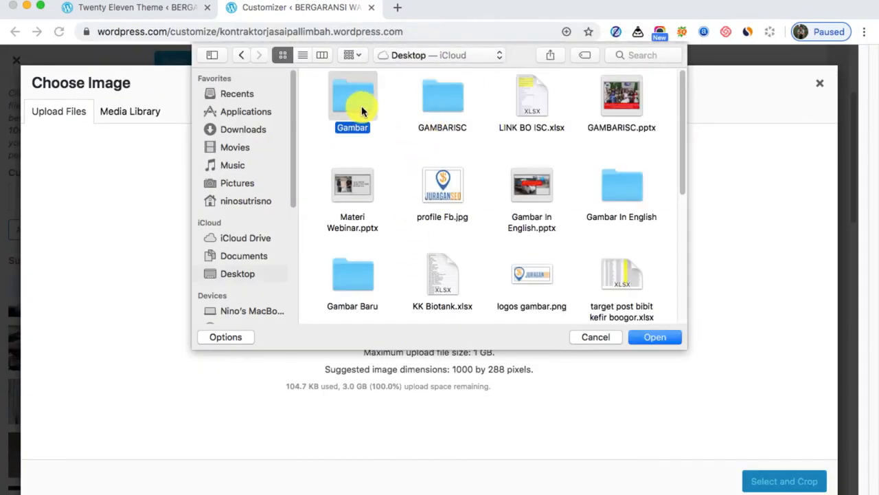
click(665, 337)
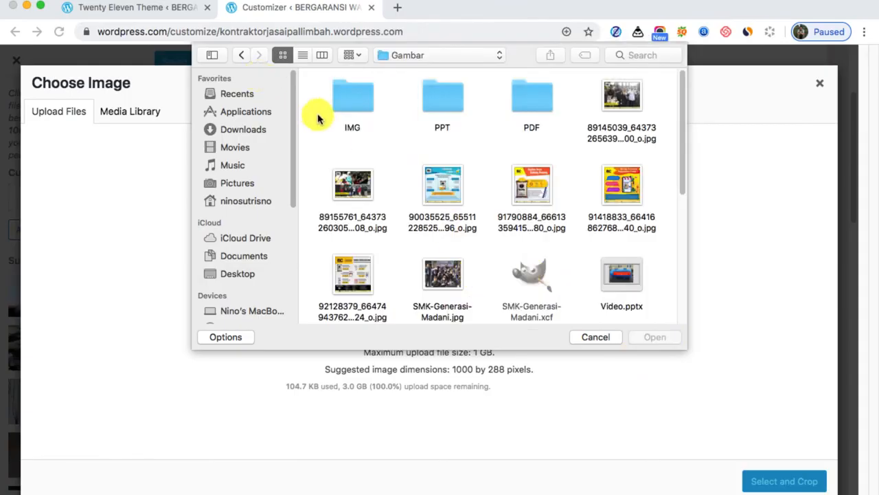
click(344, 102)
click(656, 336)
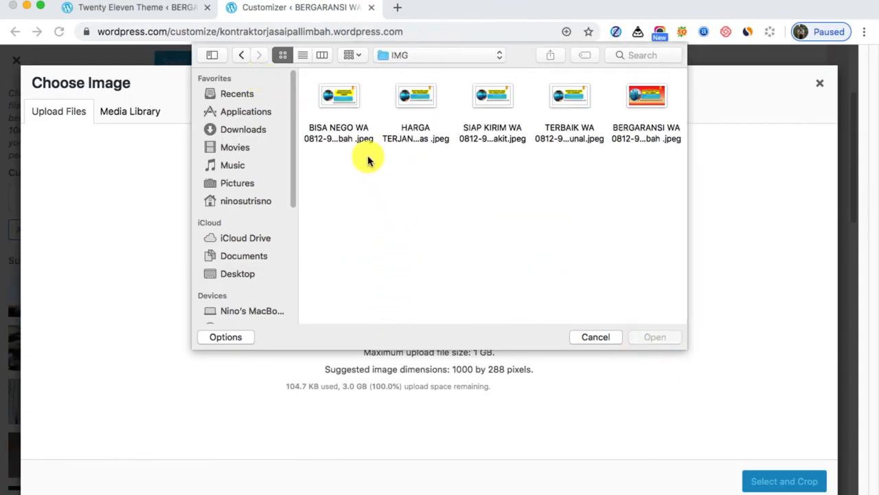
click(652, 110)
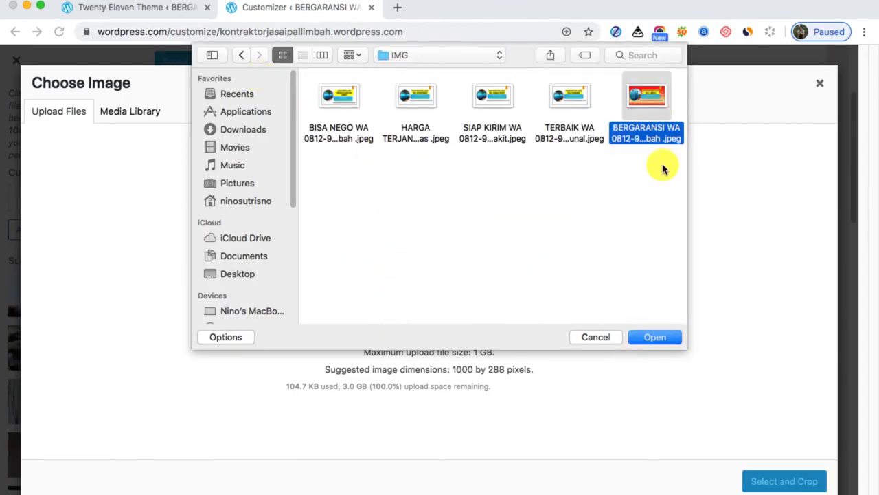
click(654, 338)
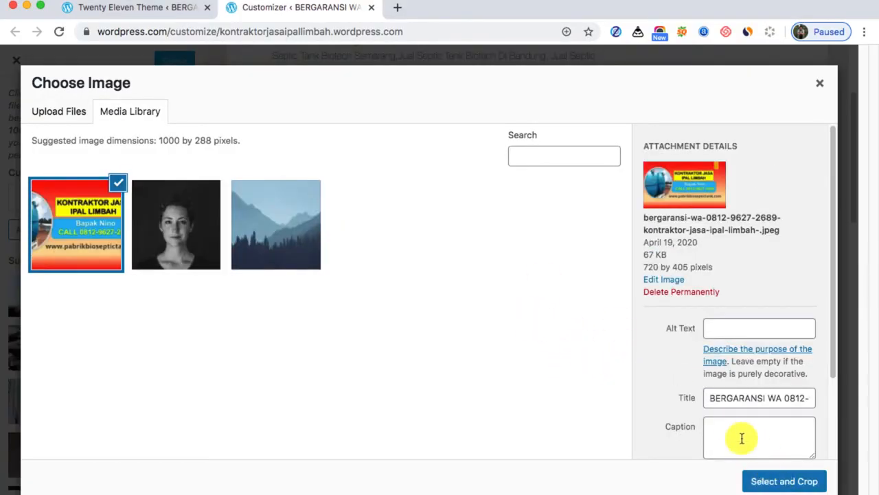
Crop the uploaded banner to its middle band with the tanks, business title and call line, and apply it as header.
scroll(722, 441, down, 1)
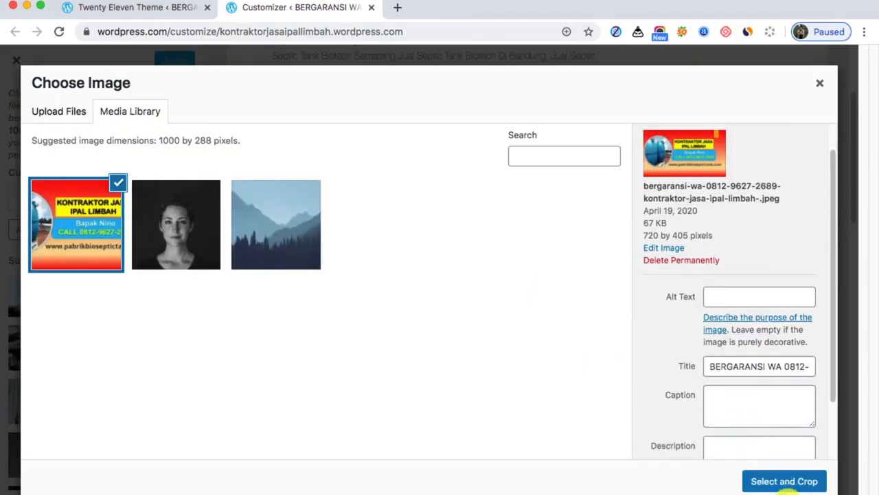
click(785, 483)
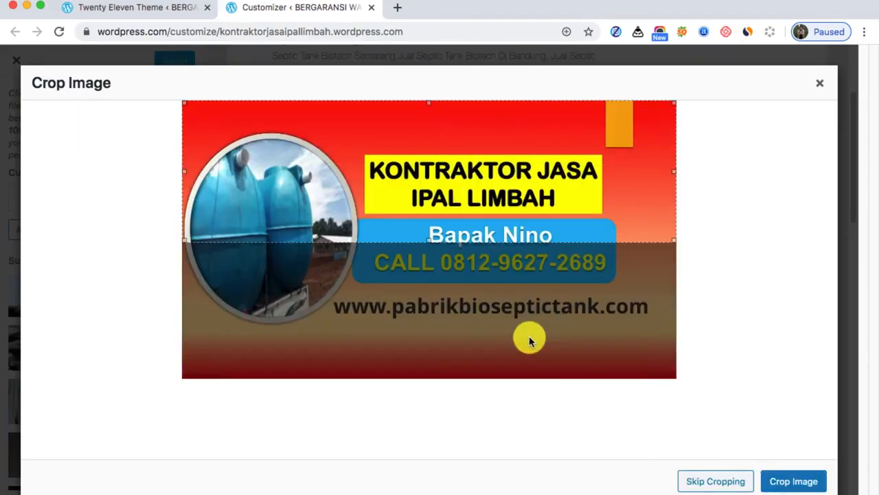
drag(461, 154, 464, 210)
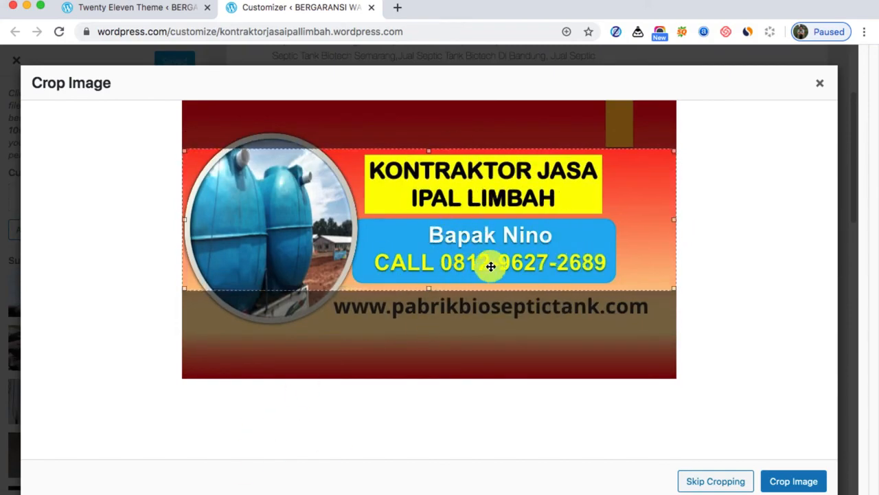
click(800, 484)
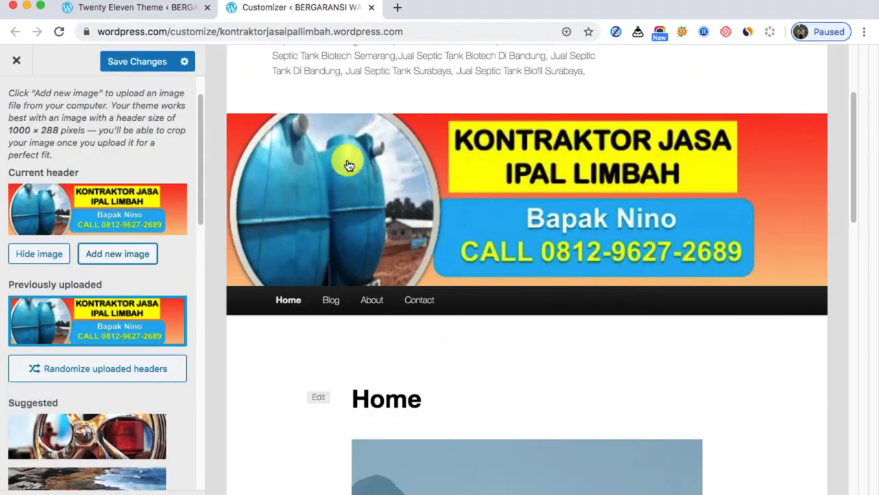
Save the new header image and leave the customizer.
scroll(330, 199, down, 3)
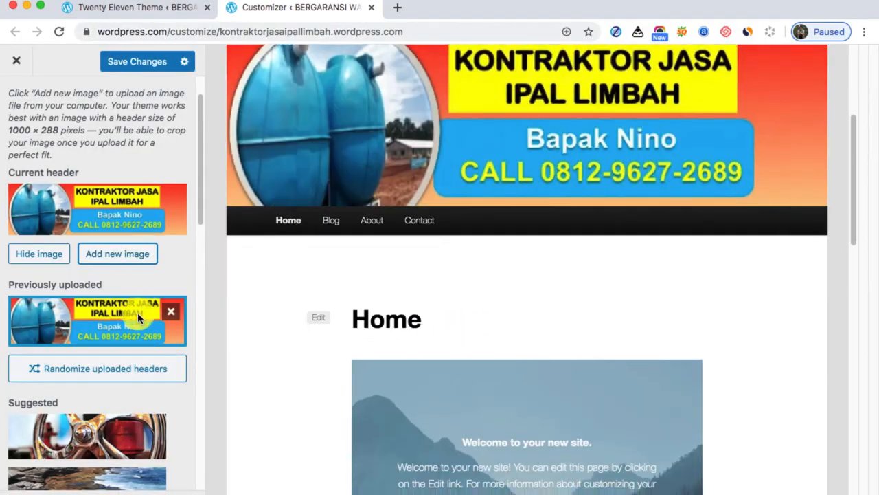
click(131, 67)
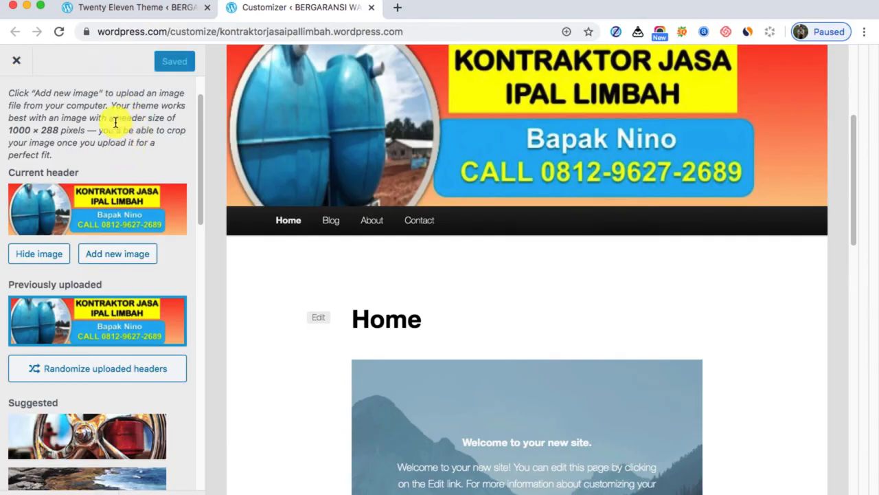
click(17, 62)
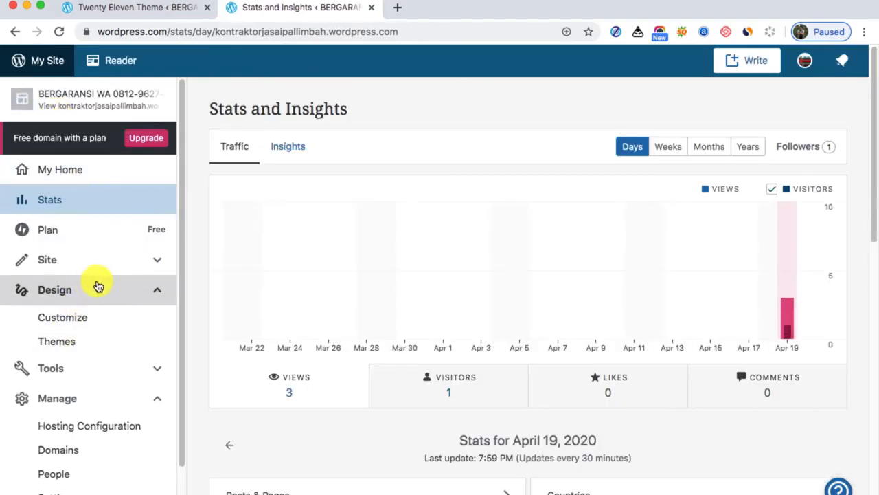
Visit the live site from the dashboard and examine its homepage from the new header down to the footer.
click(98, 287)
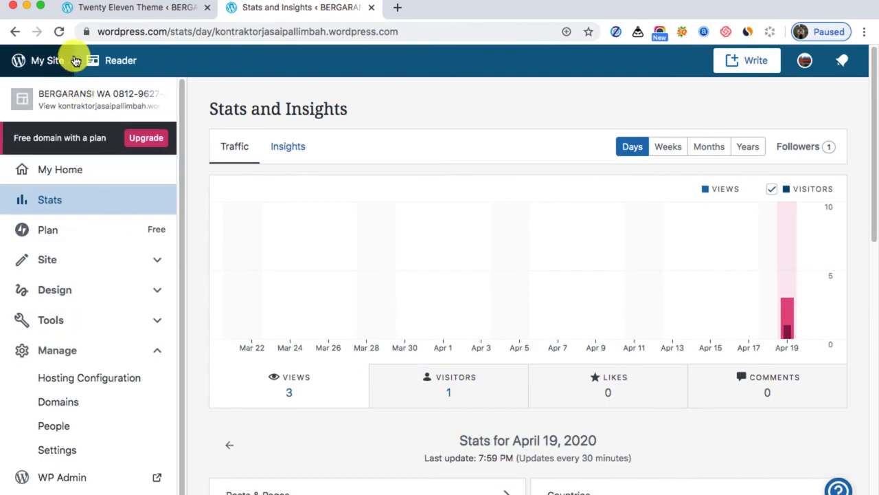
click(70, 101)
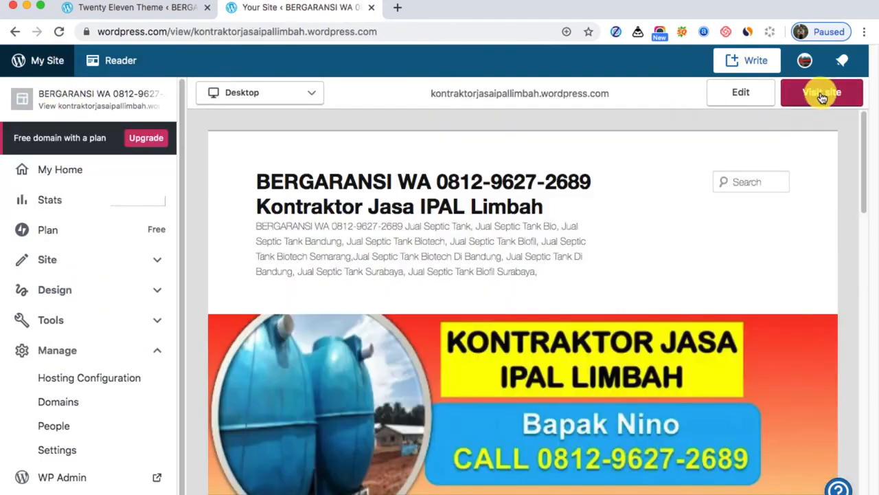
click(822, 97)
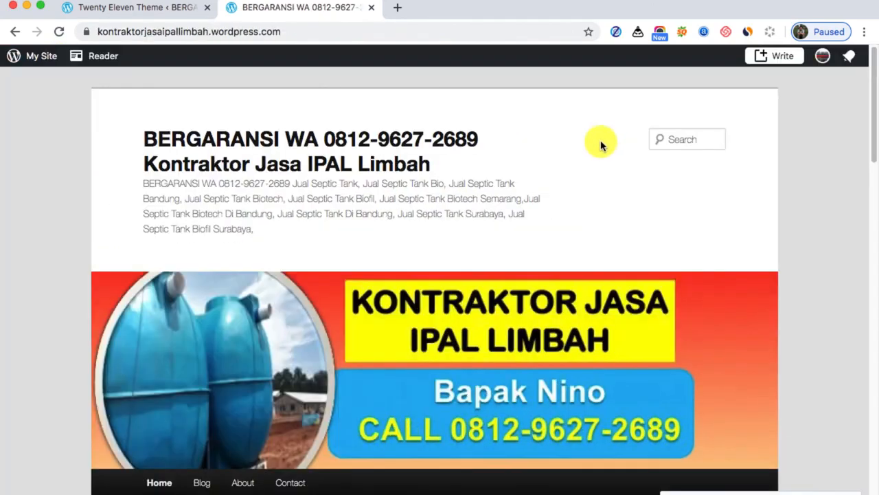
scroll(344, 227, down, 5)
scroll(336, 228, down, 10)
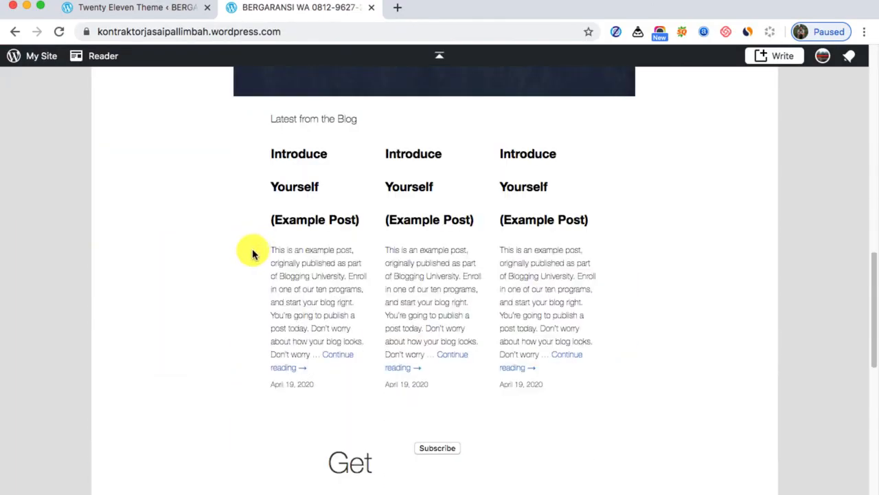
scroll(233, 264, up, 10)
scroll(240, 256, down, 10)
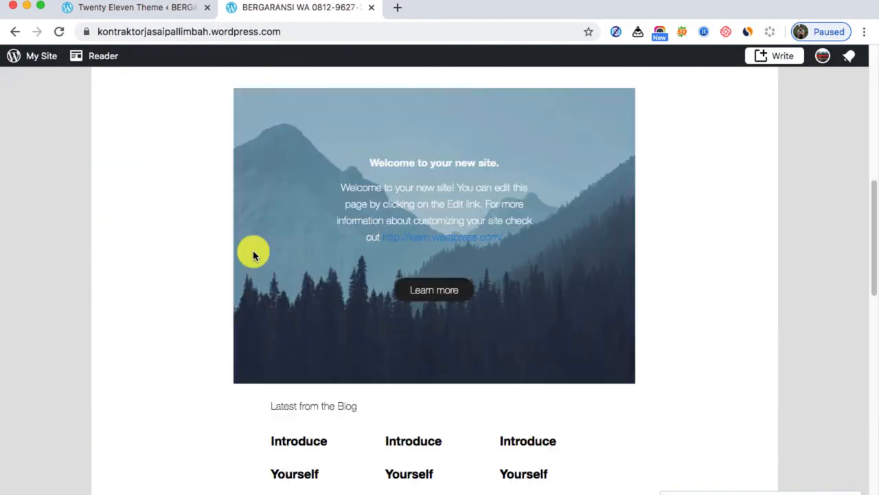
scroll(249, 254, up, 10)
scroll(242, 253, down, 10)
scroll(241, 252, up, 7)
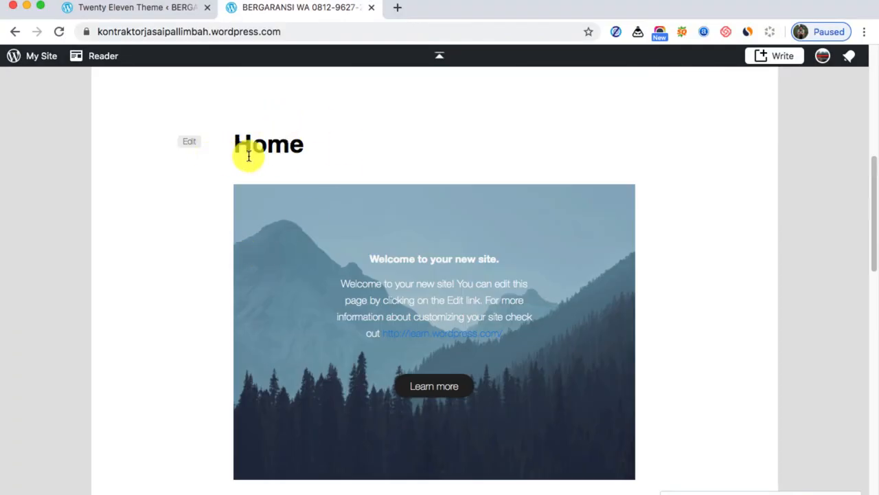
scroll(298, 309, down, 15)
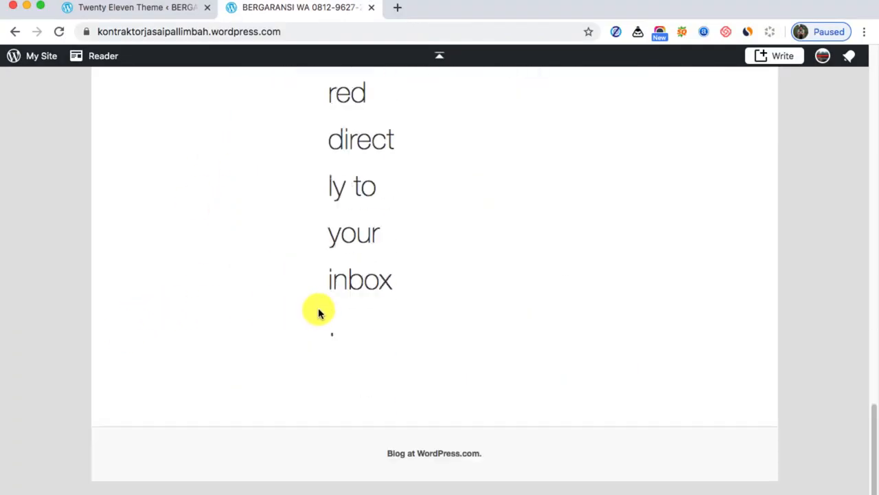
scroll(318, 313, up, 15)
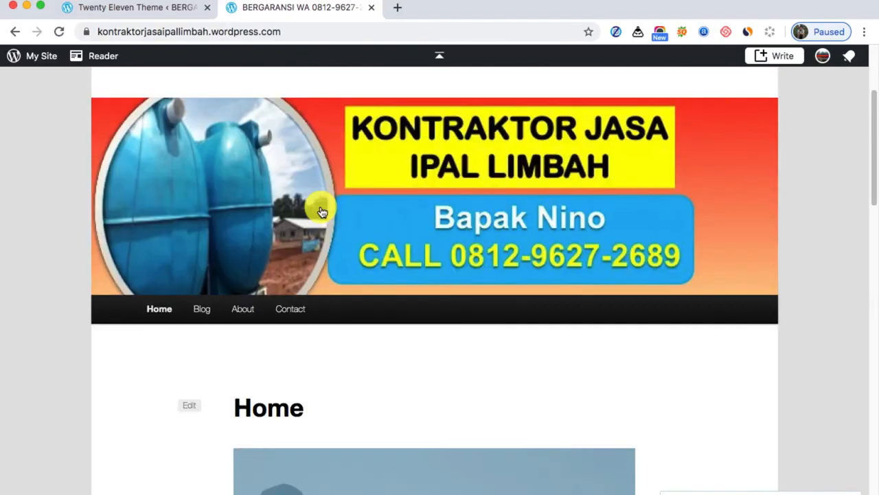
scroll(227, 298, down, 4)
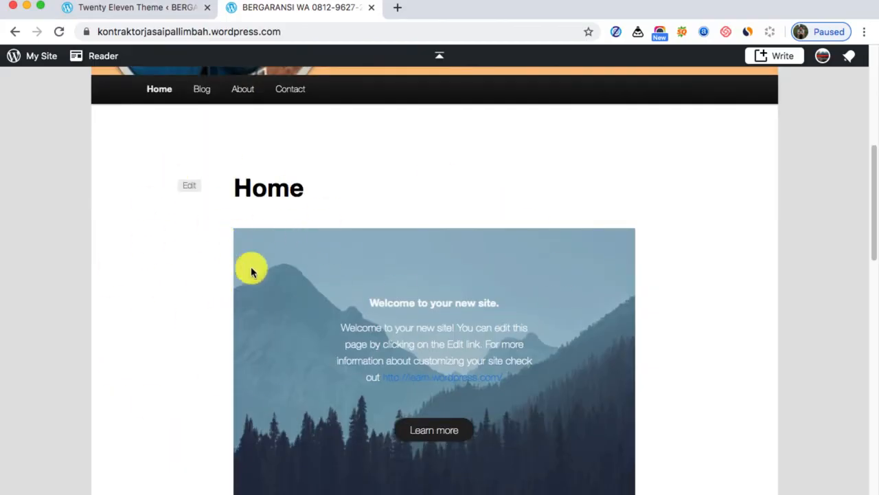
Open the site's list of published posts and move all three "Introduce Yourself (Example Post)" entries to the trash.
click(139, 8)
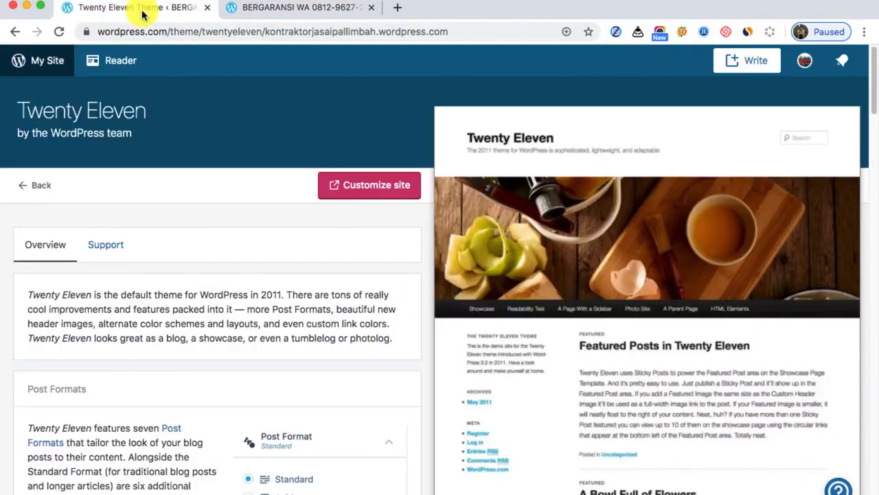
click(240, 9)
click(90, 258)
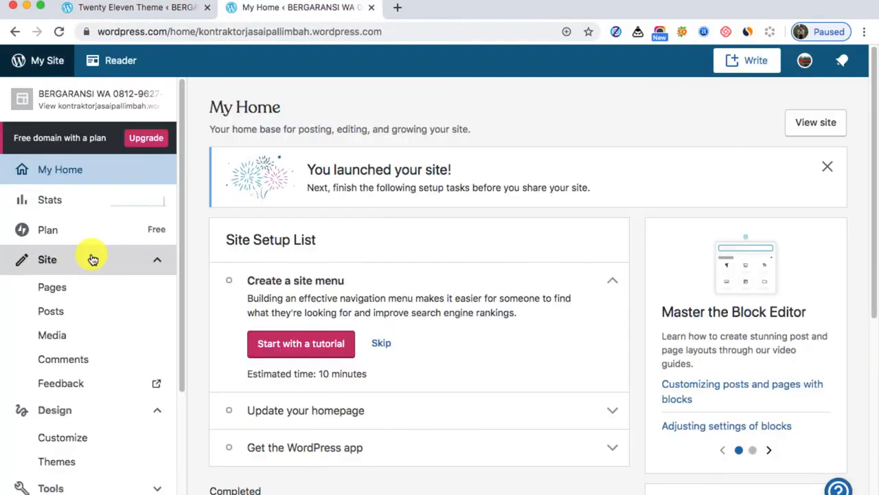
click(83, 311)
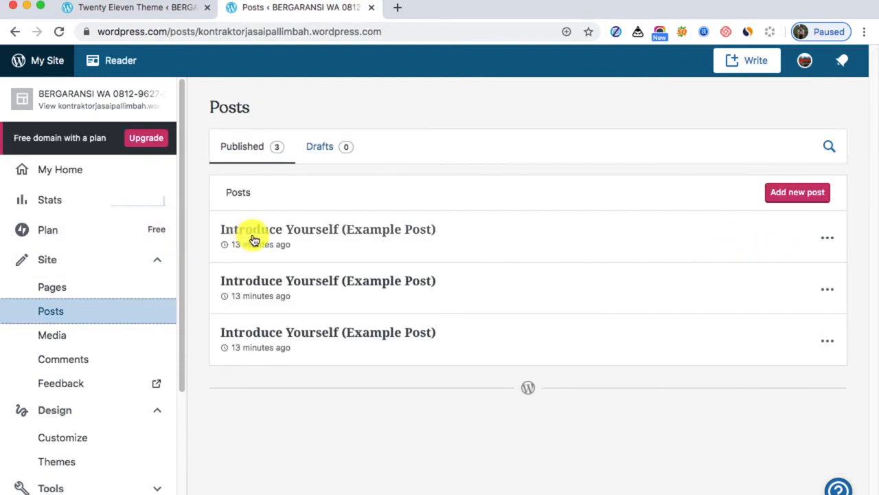
click(827, 238)
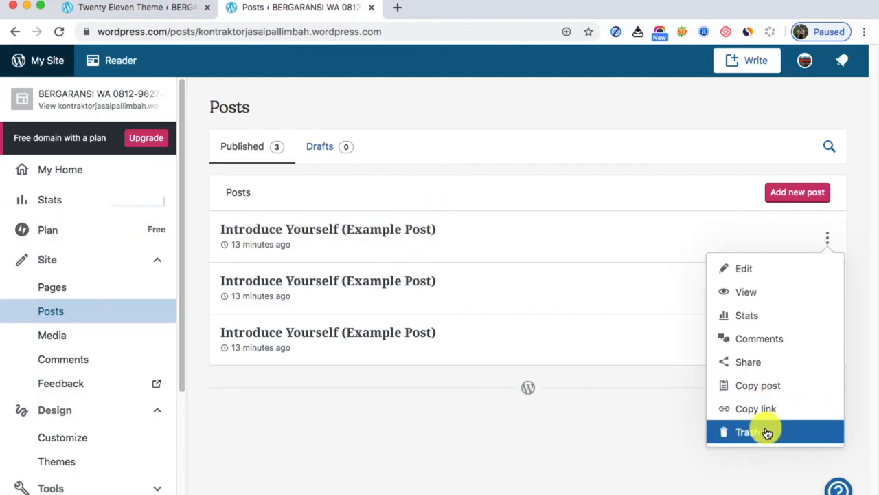
click(767, 432)
click(834, 241)
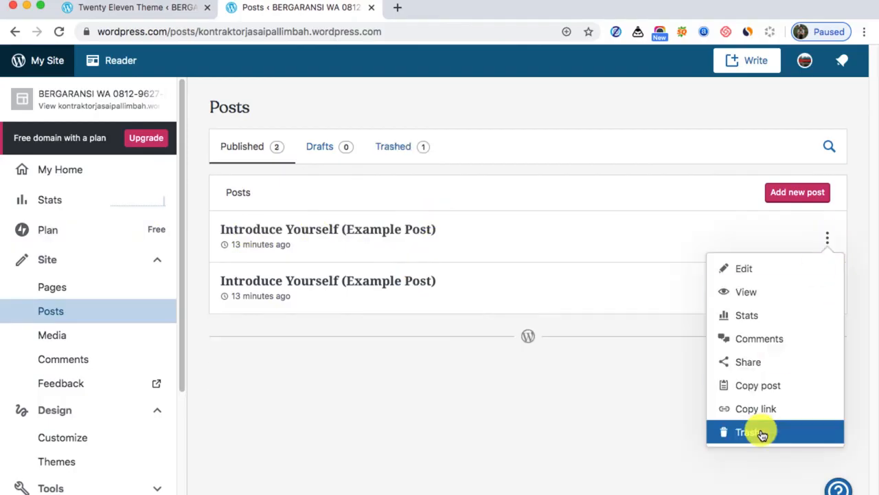
click(759, 433)
click(834, 240)
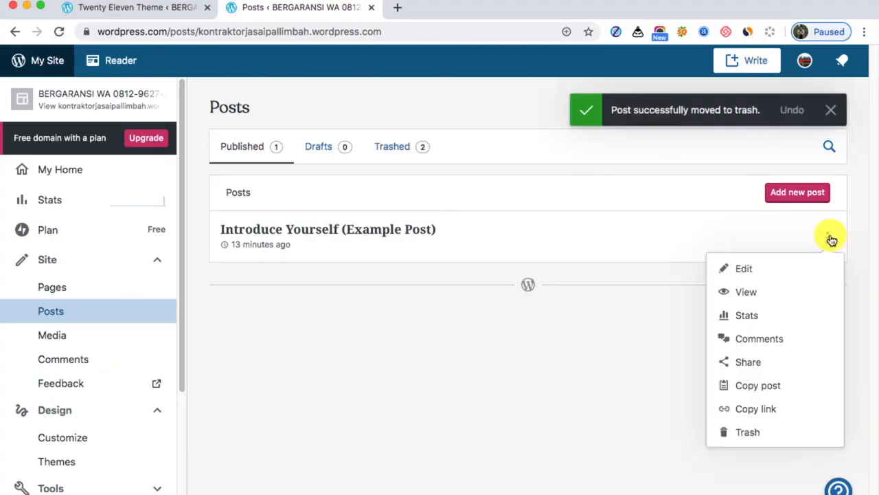
click(764, 428)
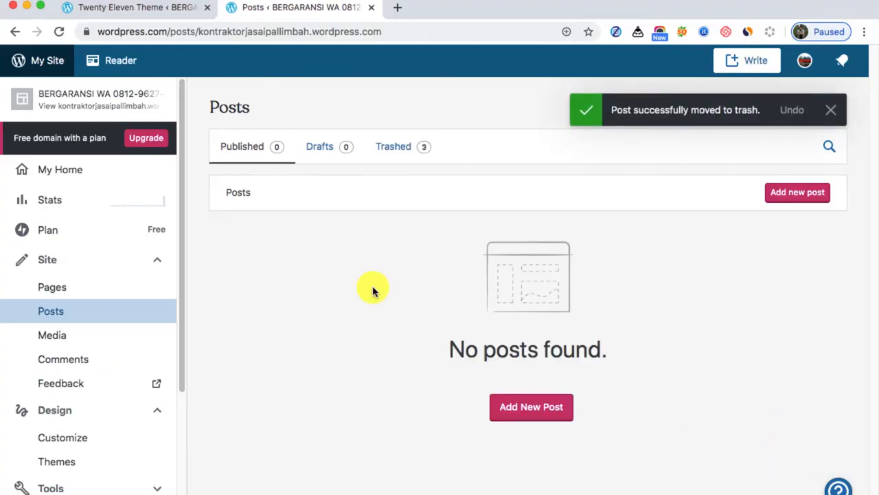
Look over the site's pages list and review the live homepage from its title and header image down to the latest blog section.
click(81, 292)
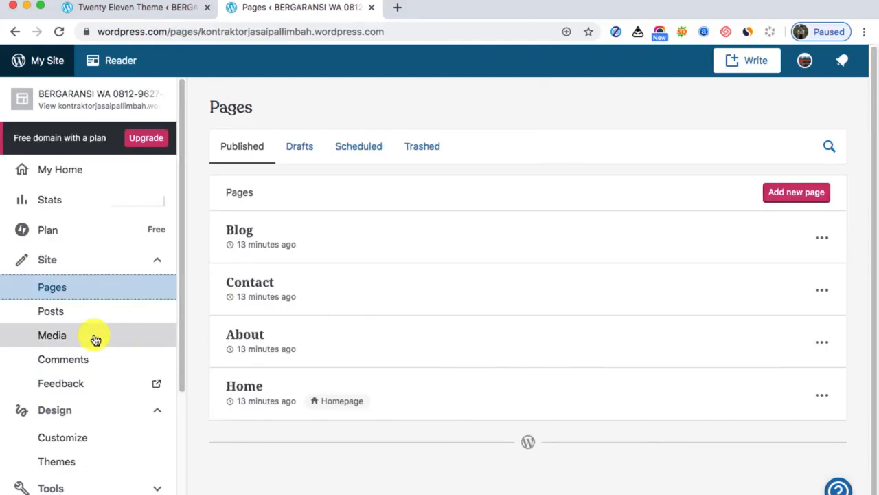
click(72, 313)
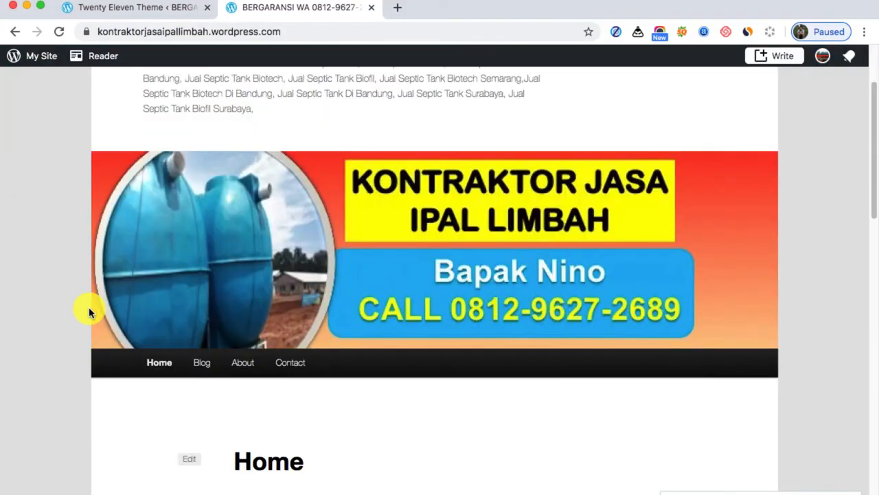
scroll(88, 309, down, 10)
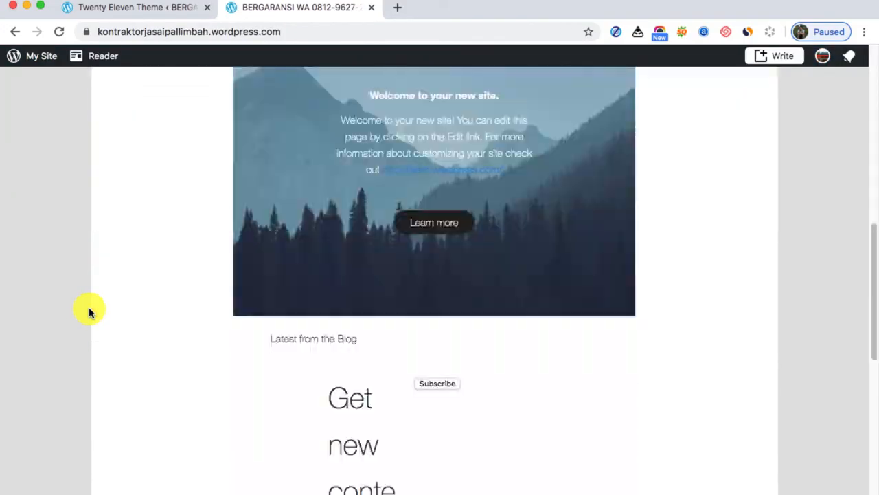
scroll(89, 313, up, 2)
scroll(88, 313, up, 8)
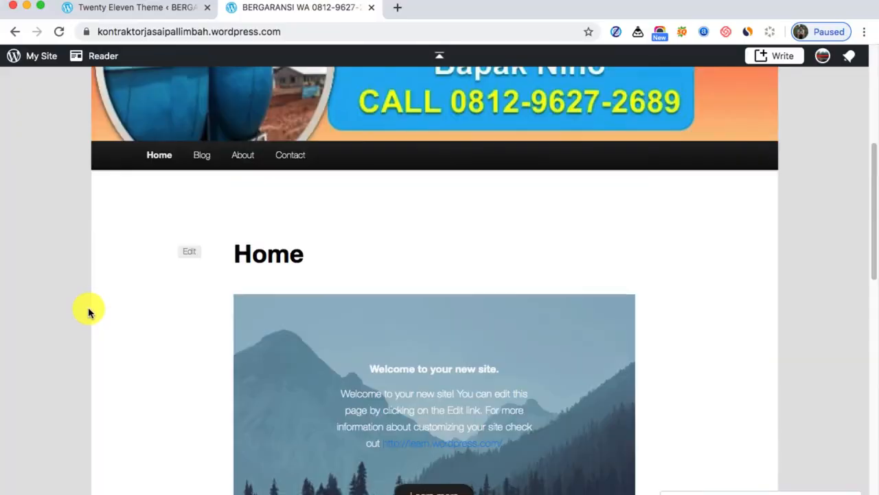
scroll(87, 312, down, 2)
scroll(87, 310, up, 3)
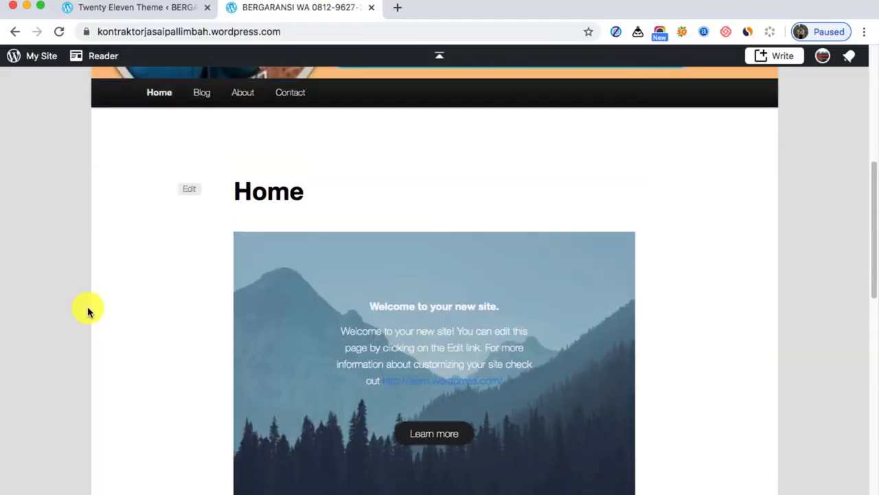
scroll(69, 295, up, 5)
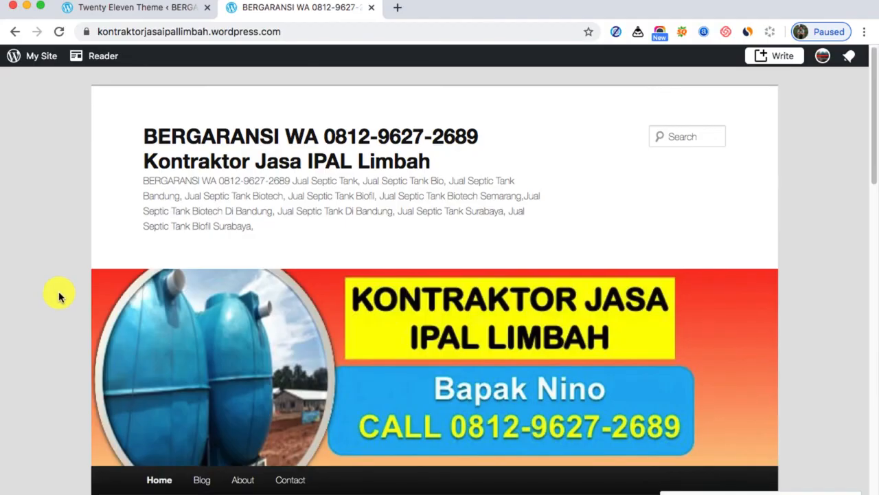
scroll(60, 296, up, 2)
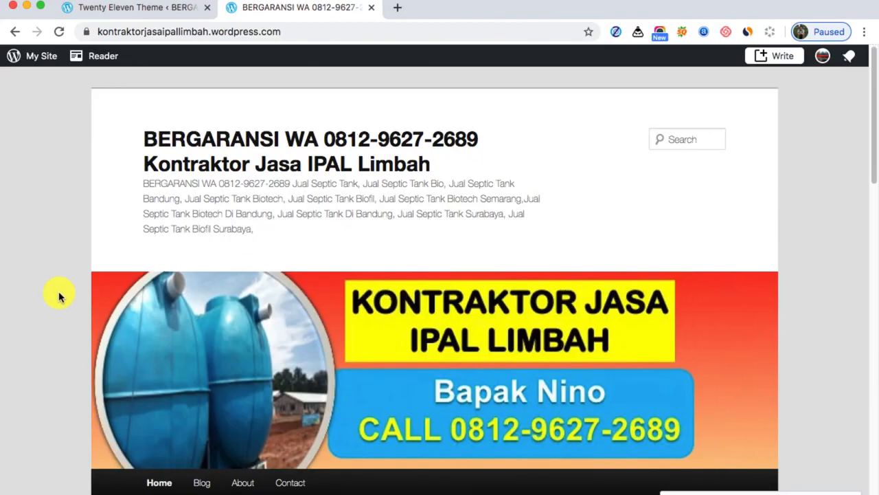
scroll(59, 297, down, 3)
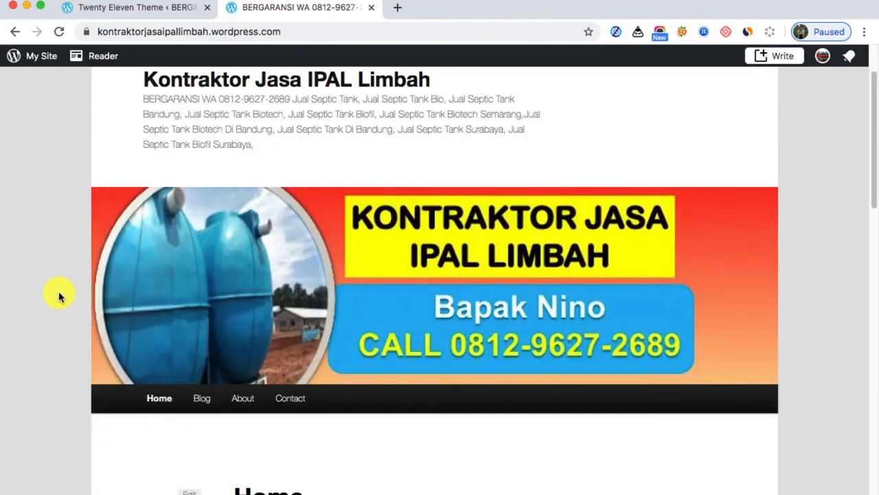
scroll(60, 297, up, 3)
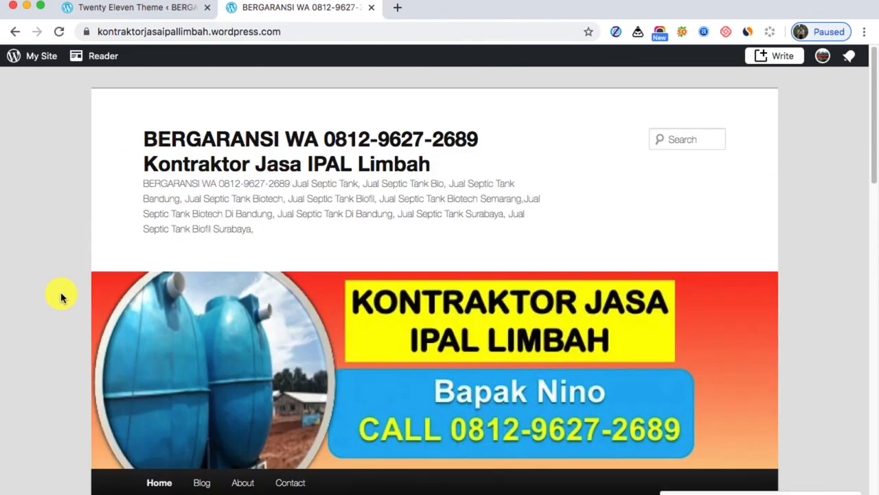